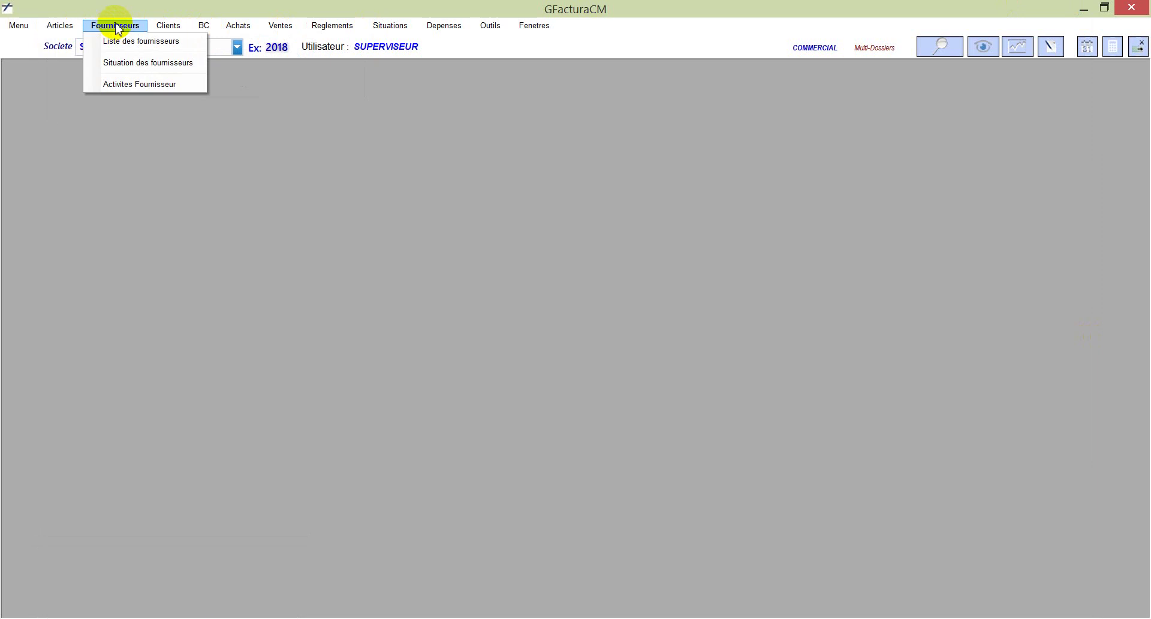
Look at the client order form and the supplier order form, closing each one
mouse_move(197, 27)
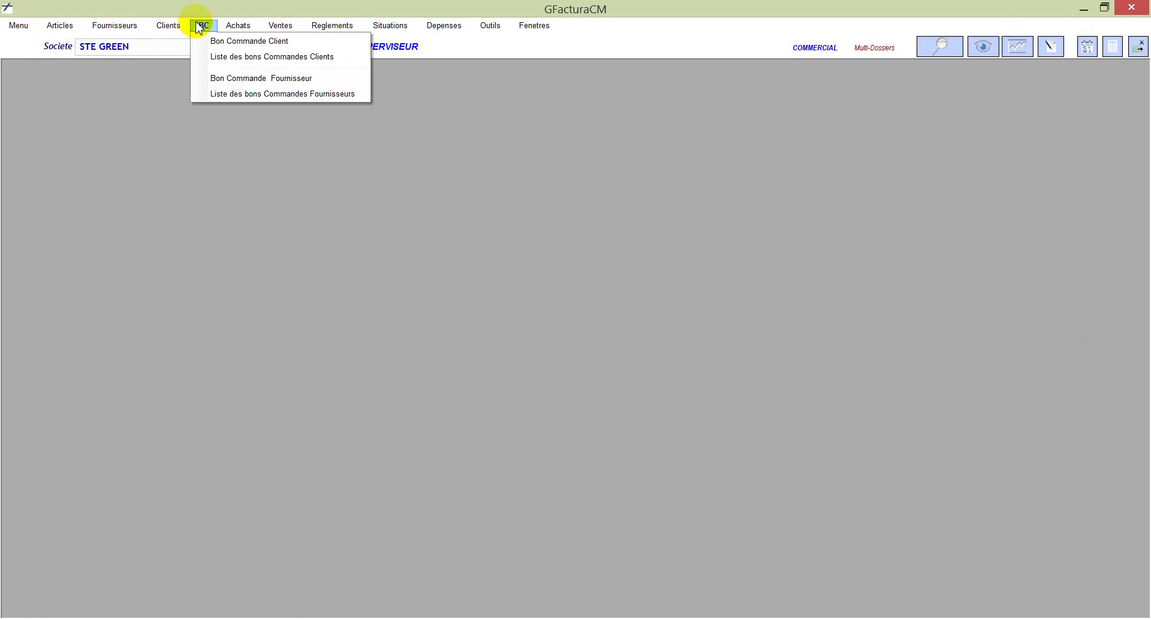
click(219, 42)
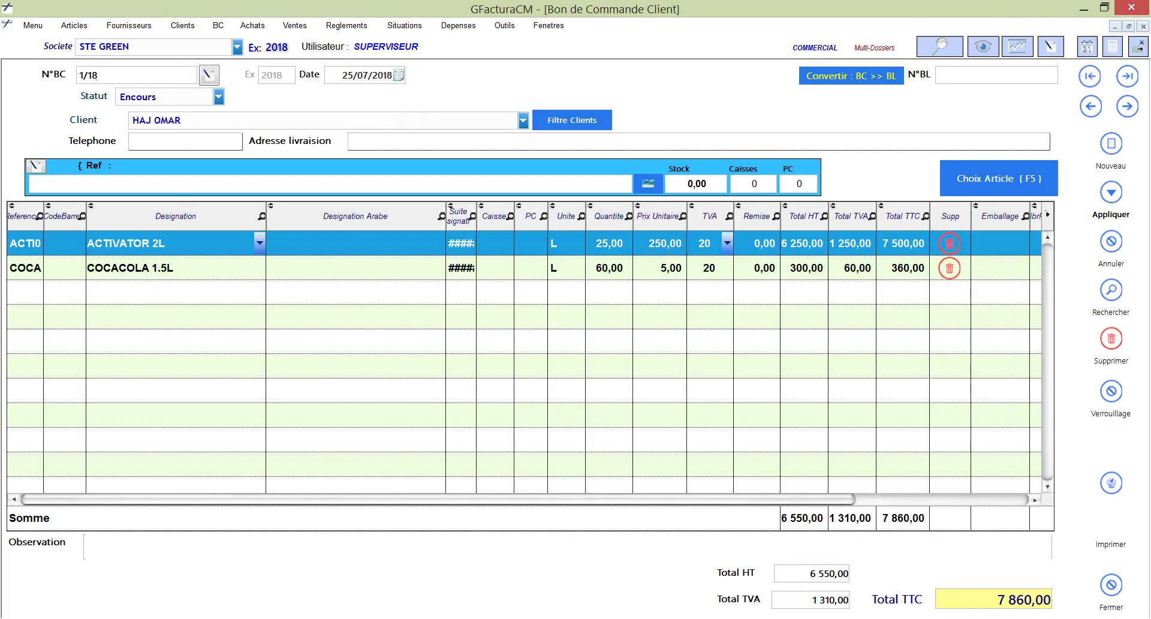
click(1115, 582)
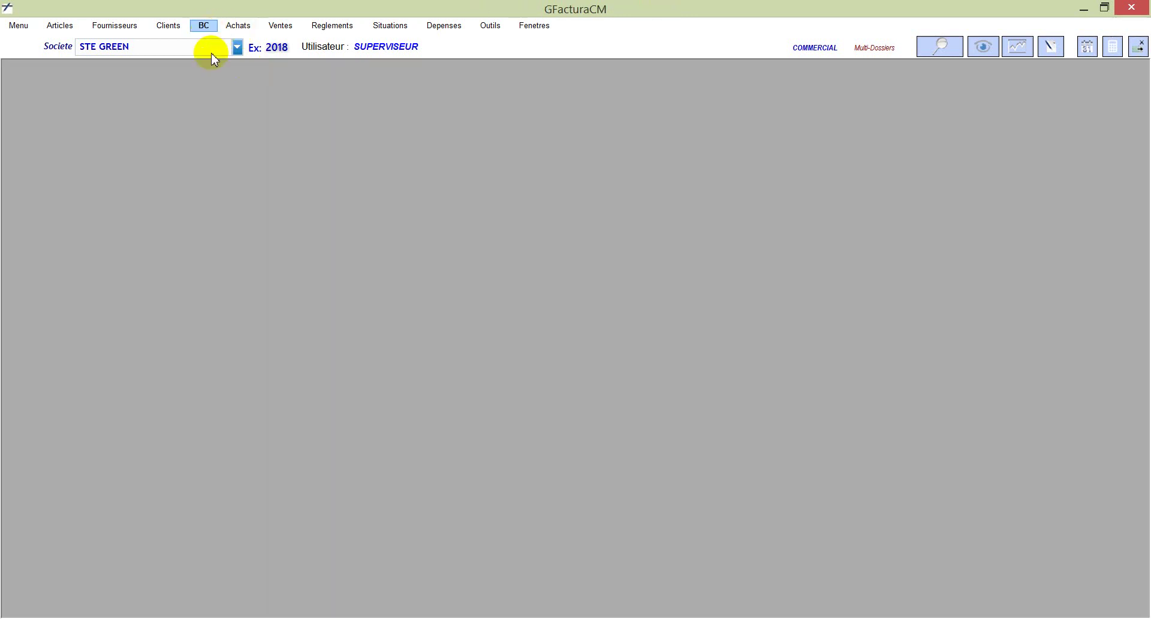
click(215, 77)
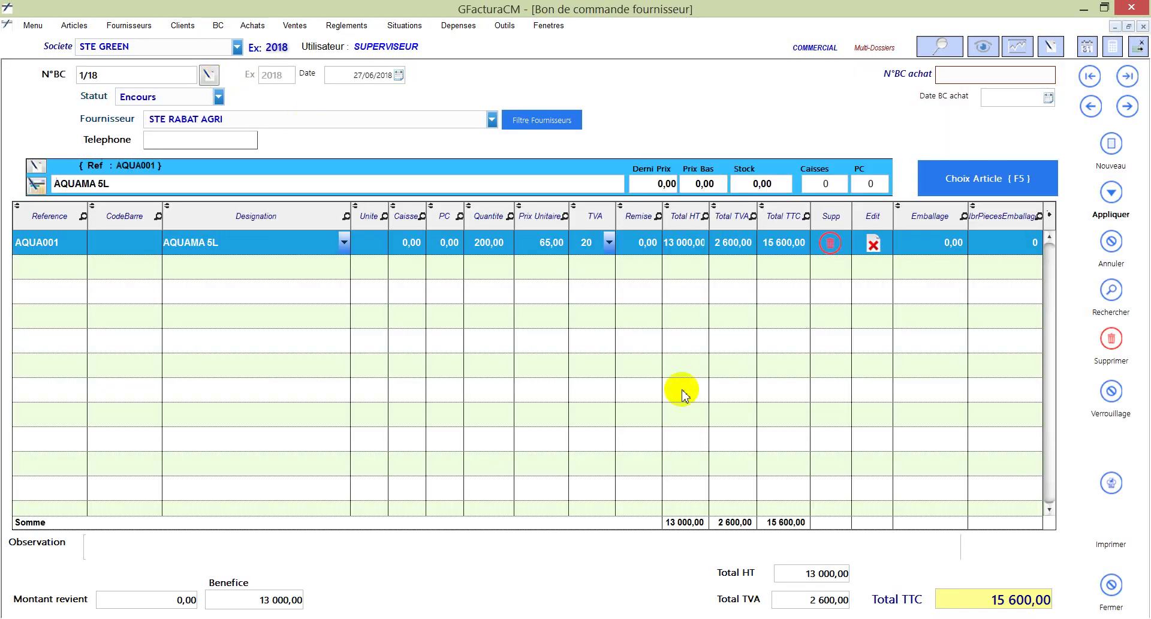
click(1111, 586)
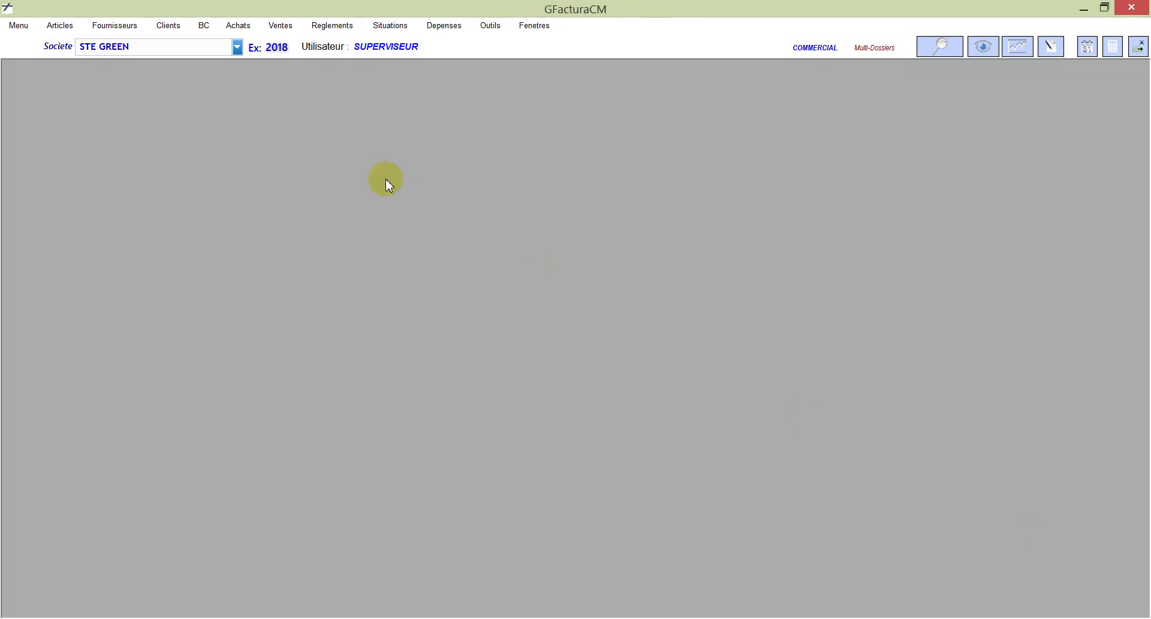
View the purchase delivery note form and close it
click(240, 26)
click(248, 44)
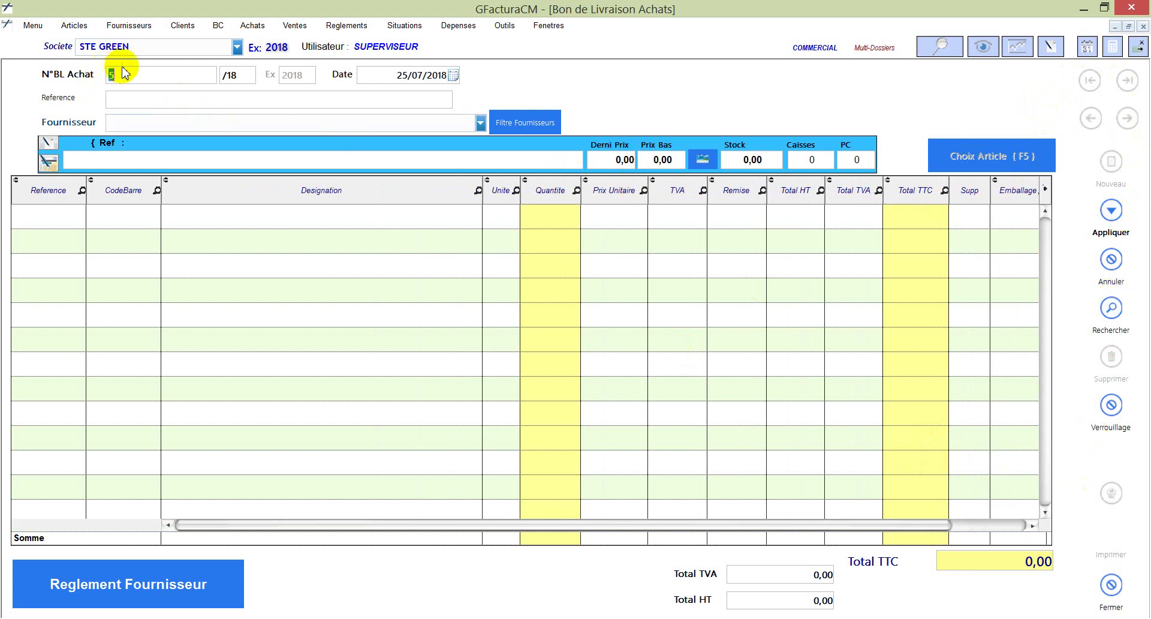
click(1112, 579)
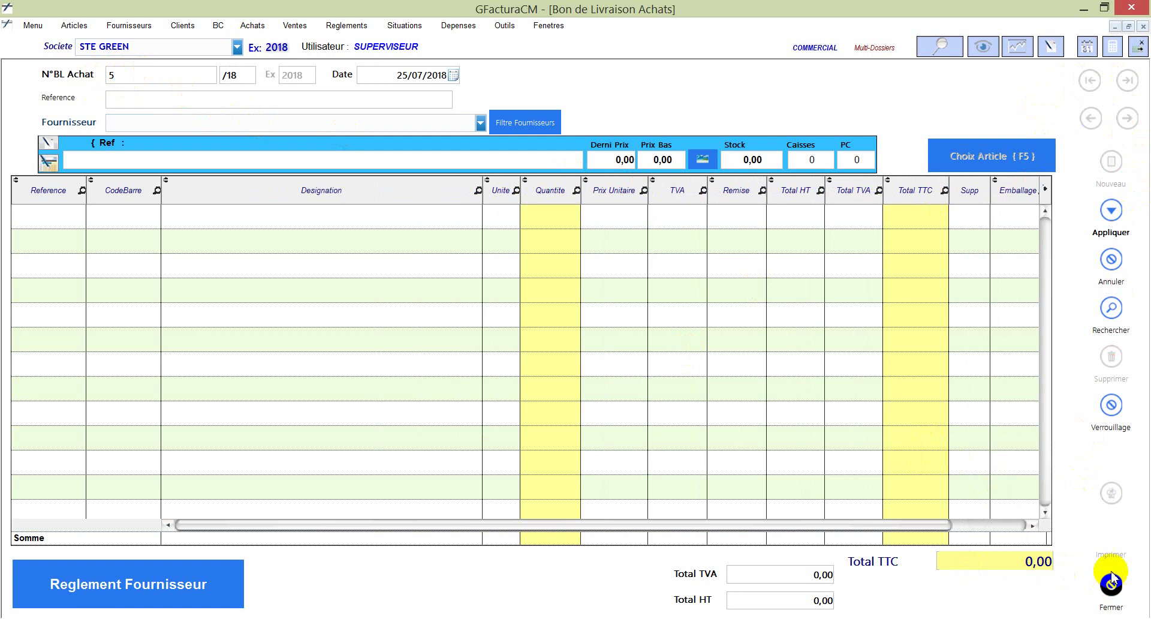
Open the client order form and inspect its ACTIVATOR 2L and COCACOLA 1.5L lines
click(204, 25)
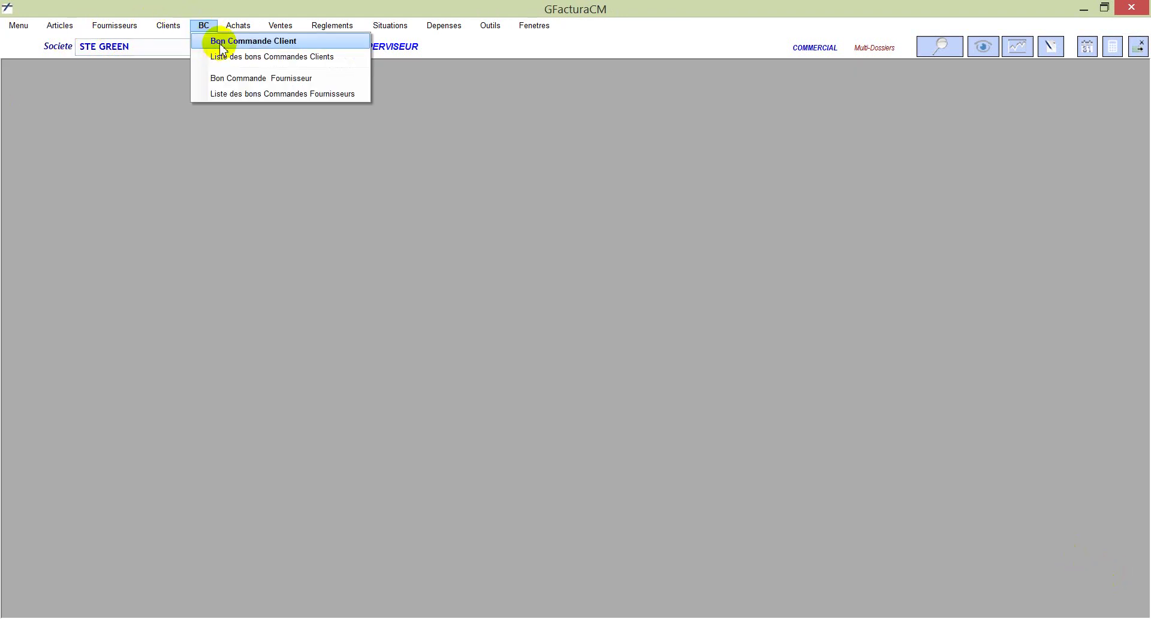
click(221, 45)
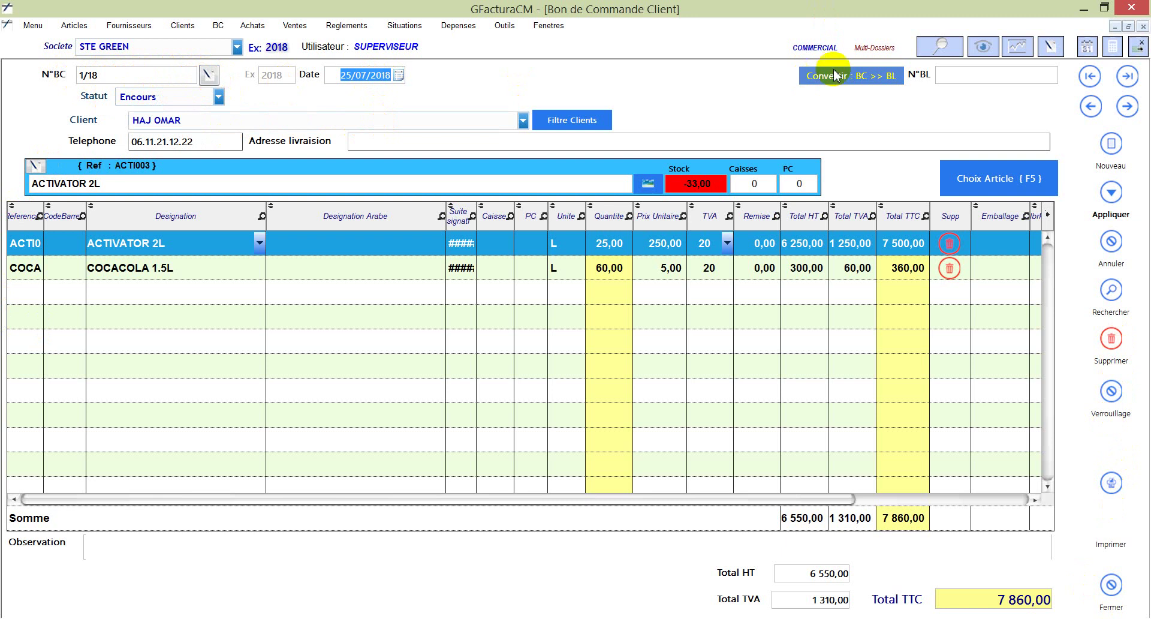
click(823, 88)
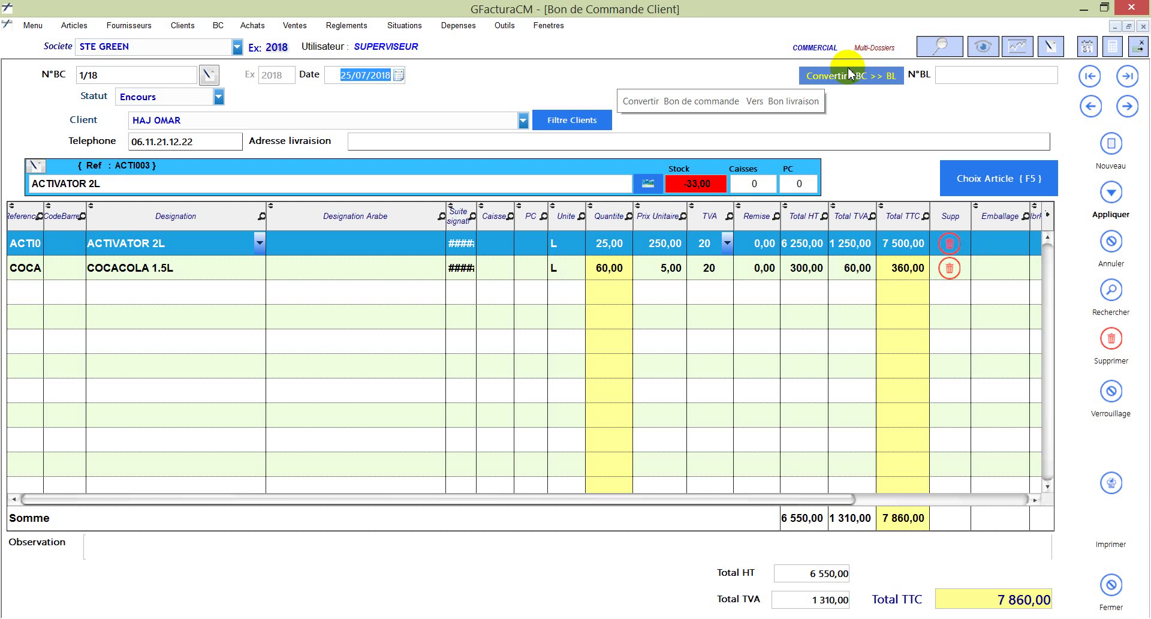
click(125, 267)
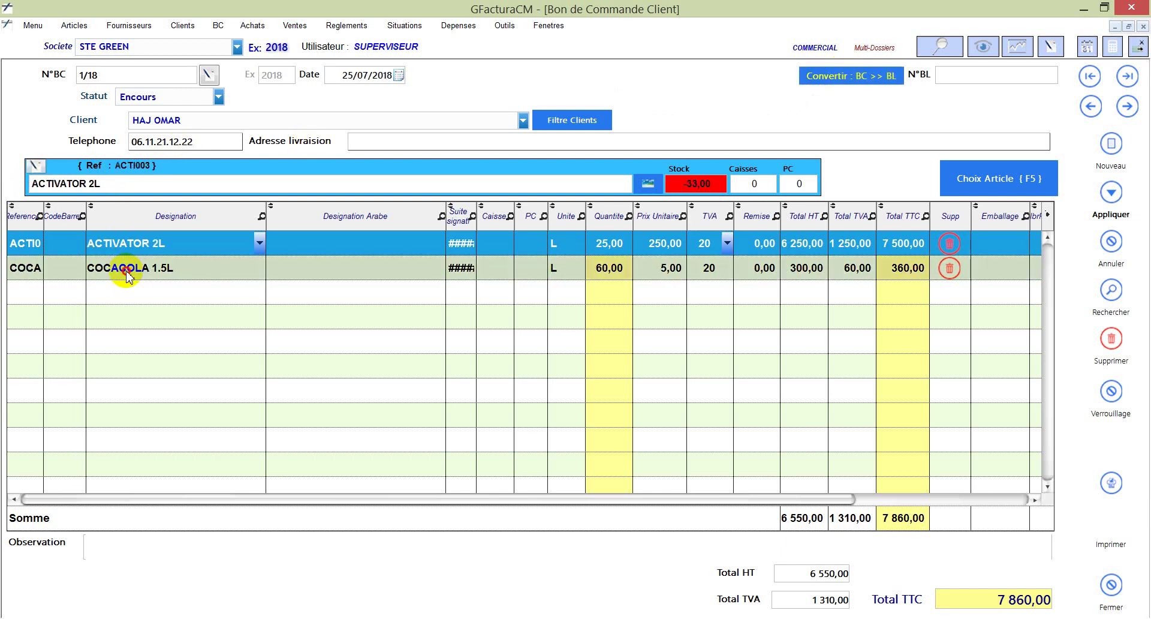
click(125, 270)
click(127, 242)
click(124, 271)
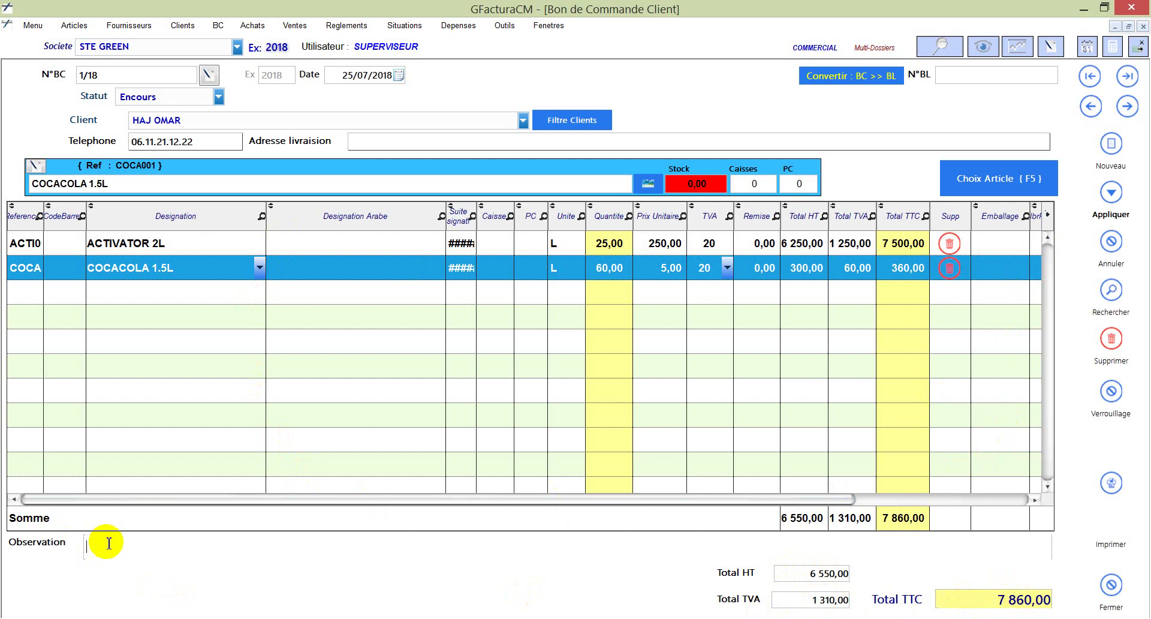
Hide the Suite designation, Designation Arabe, CodeBarre, Caisse and PC columns in the order lines table
click(1047, 220)
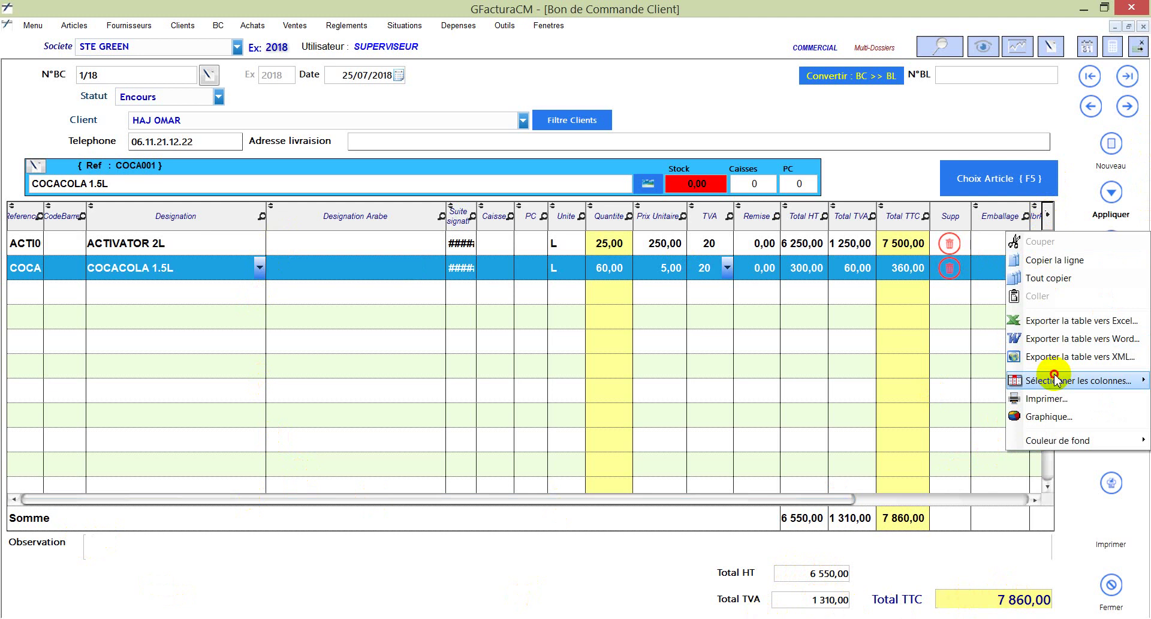
mouse_move(1054, 380)
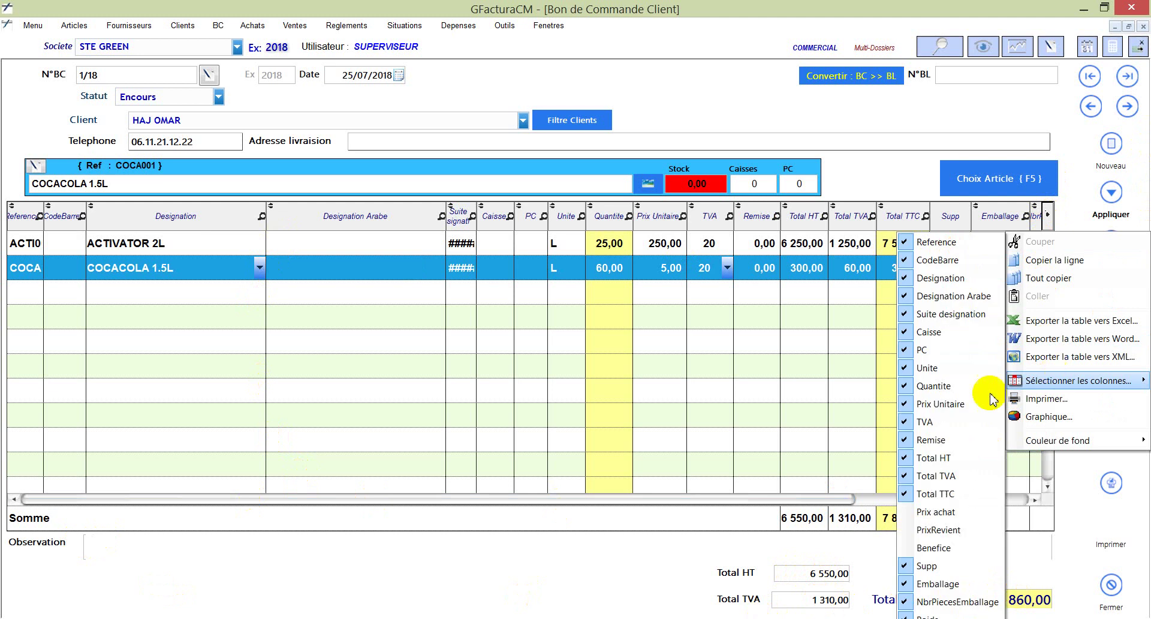
click(943, 315)
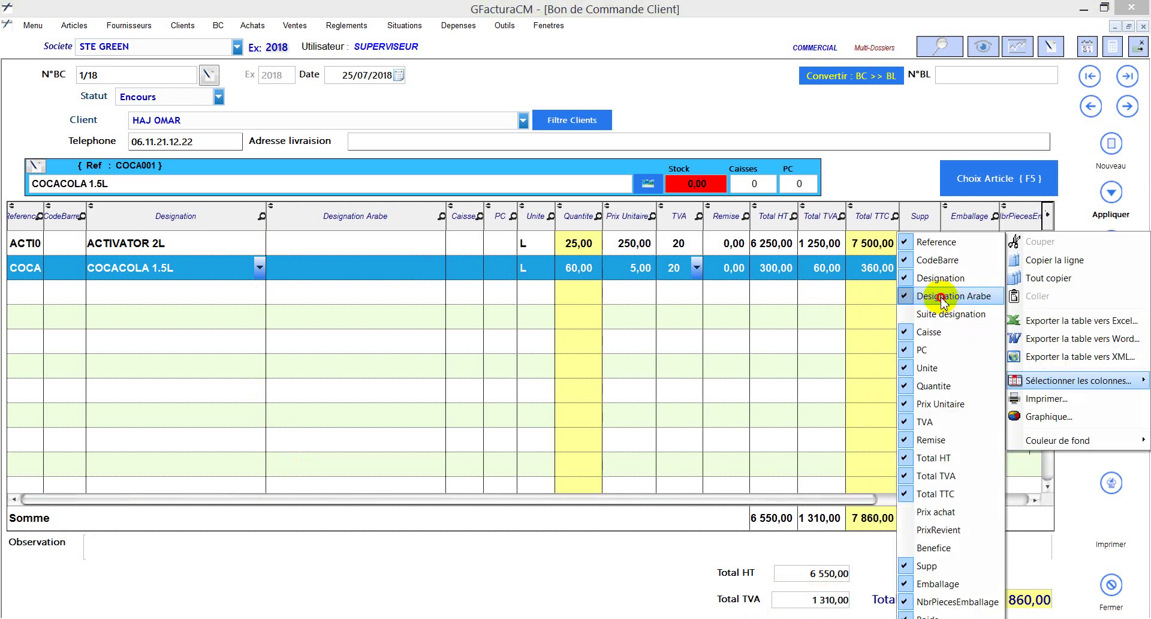
click(942, 296)
click(937, 260)
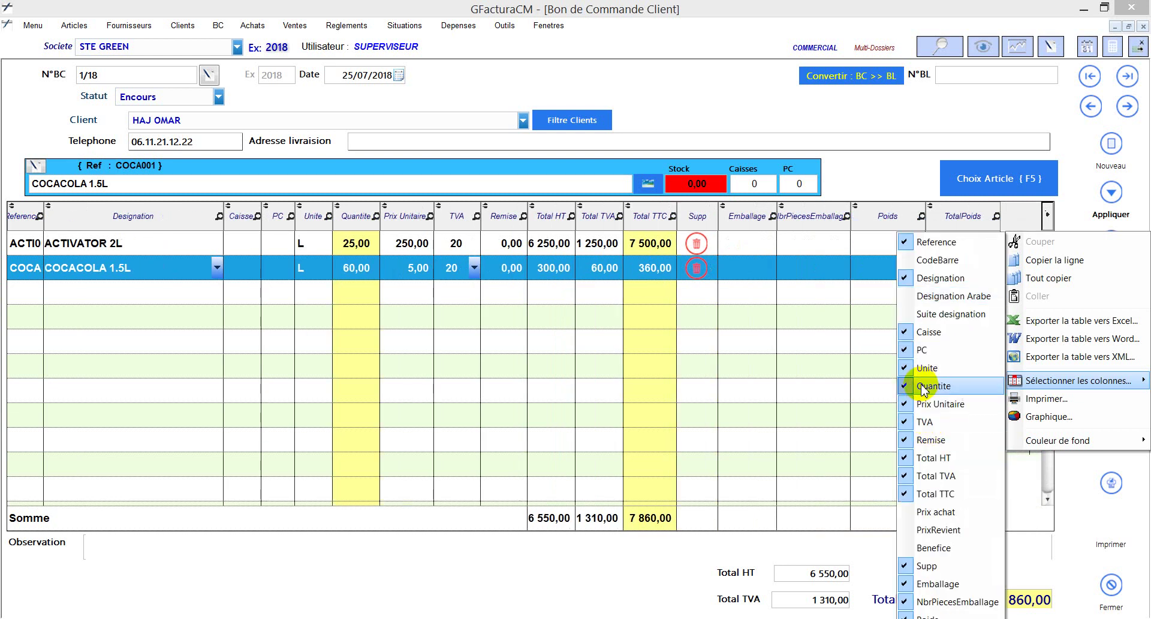
click(929, 333)
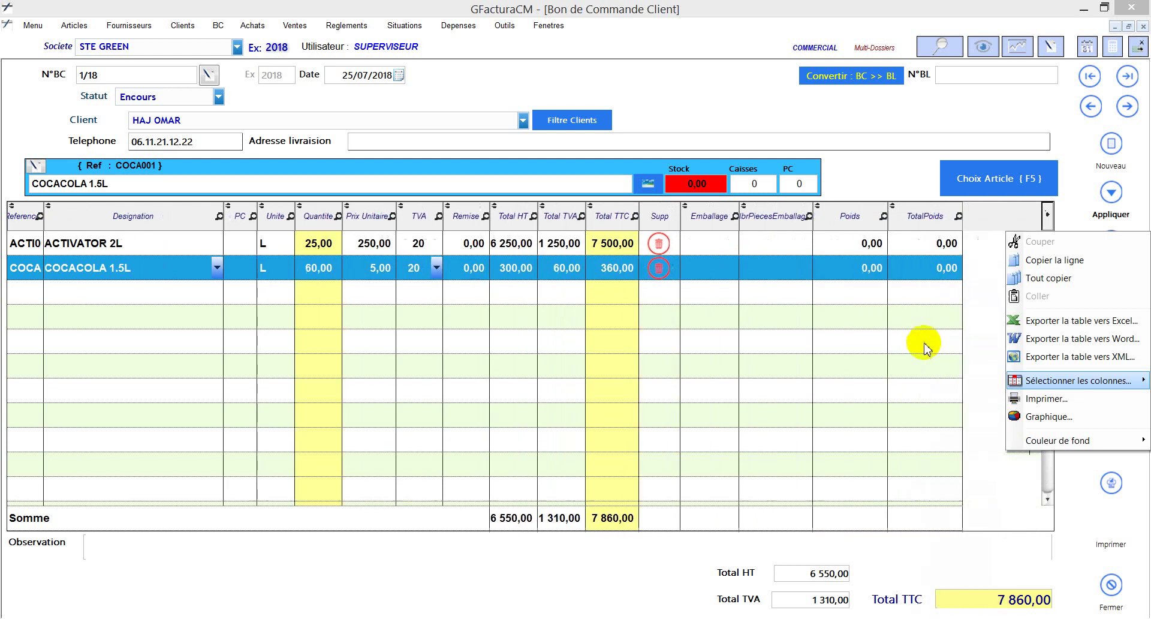
click(924, 351)
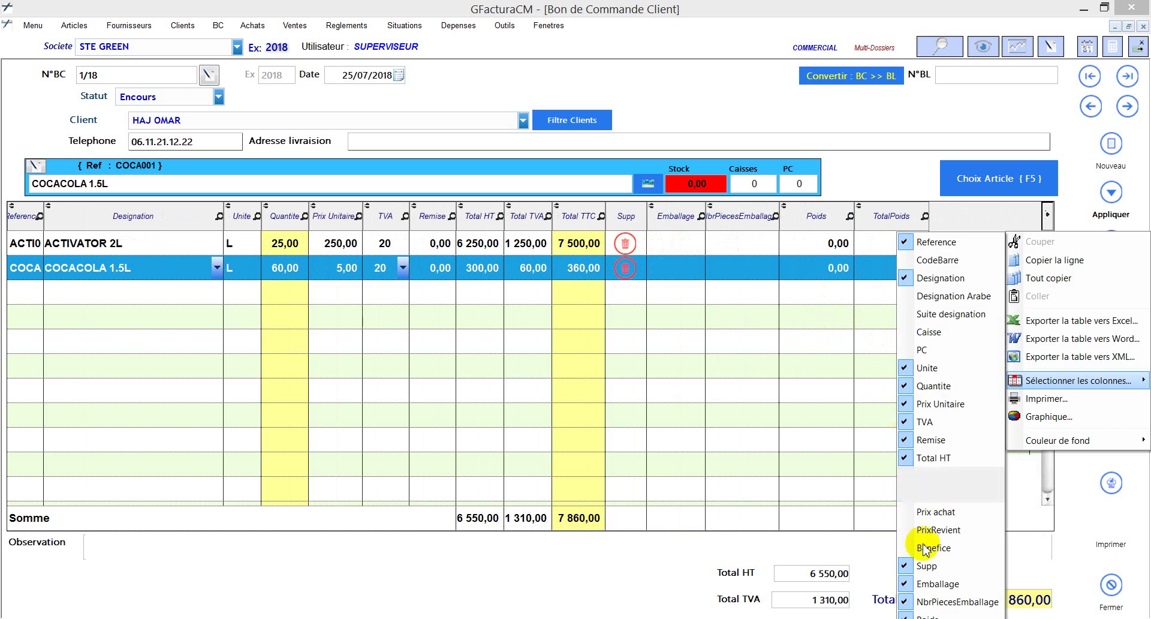
Hide the Emballage, NbrPiecesEmballage, Poids and TotalPoids columns in the order lines table
click(933, 584)
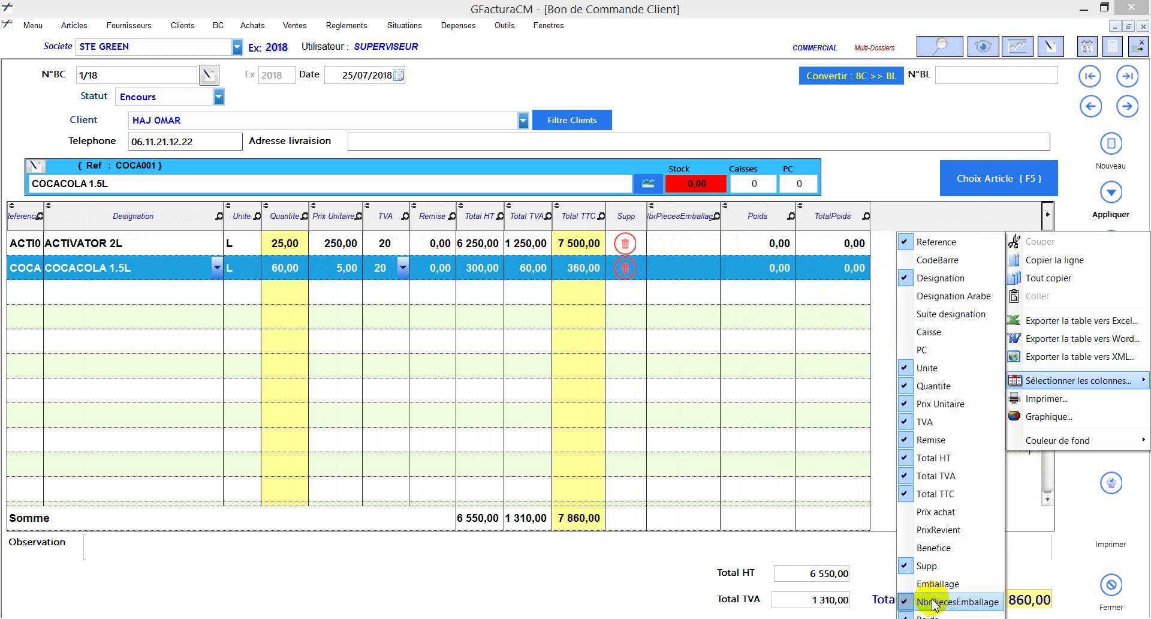
click(933, 601)
click(924, 617)
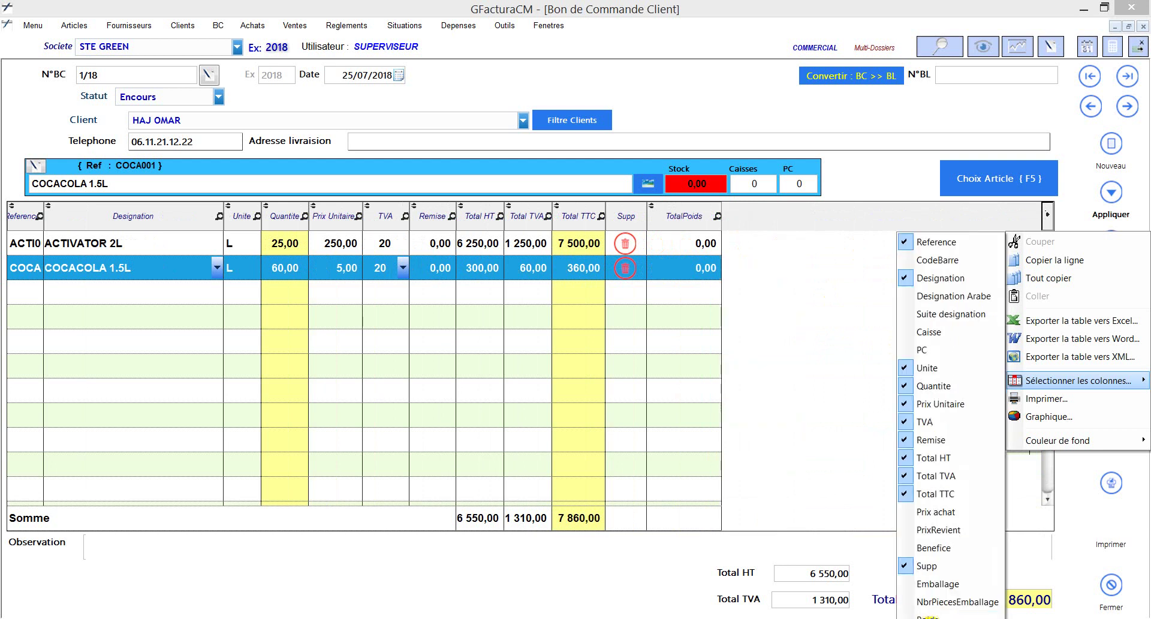
click(924, 618)
click(579, 363)
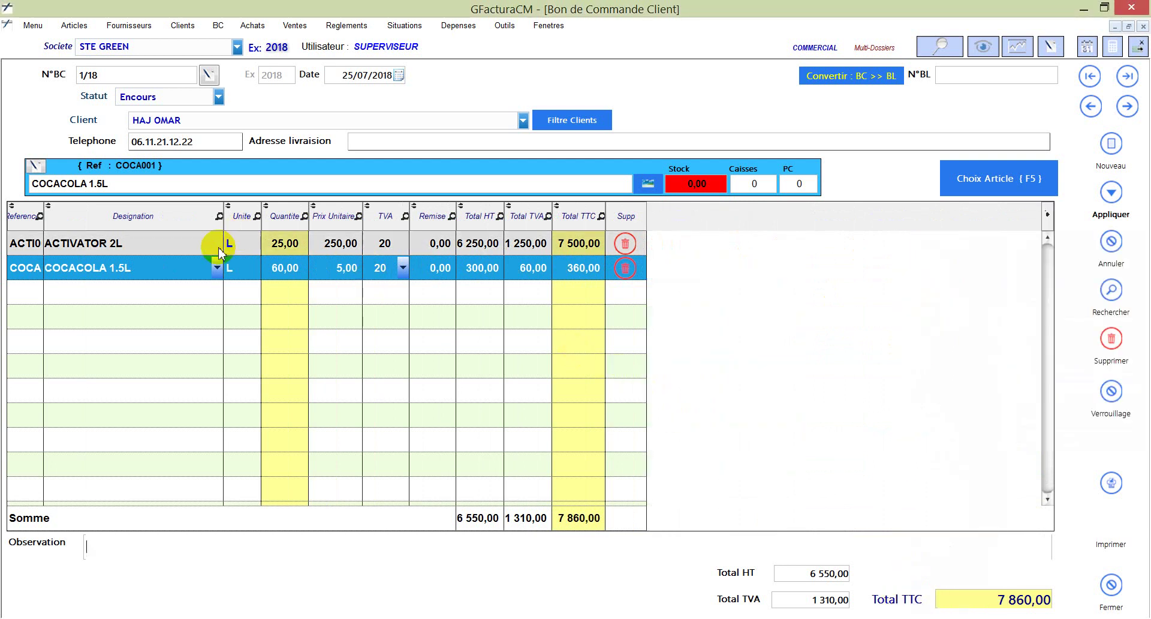
Widen the Designation and Total TTC columns of the order lines table
drag(228, 247, 427, 242)
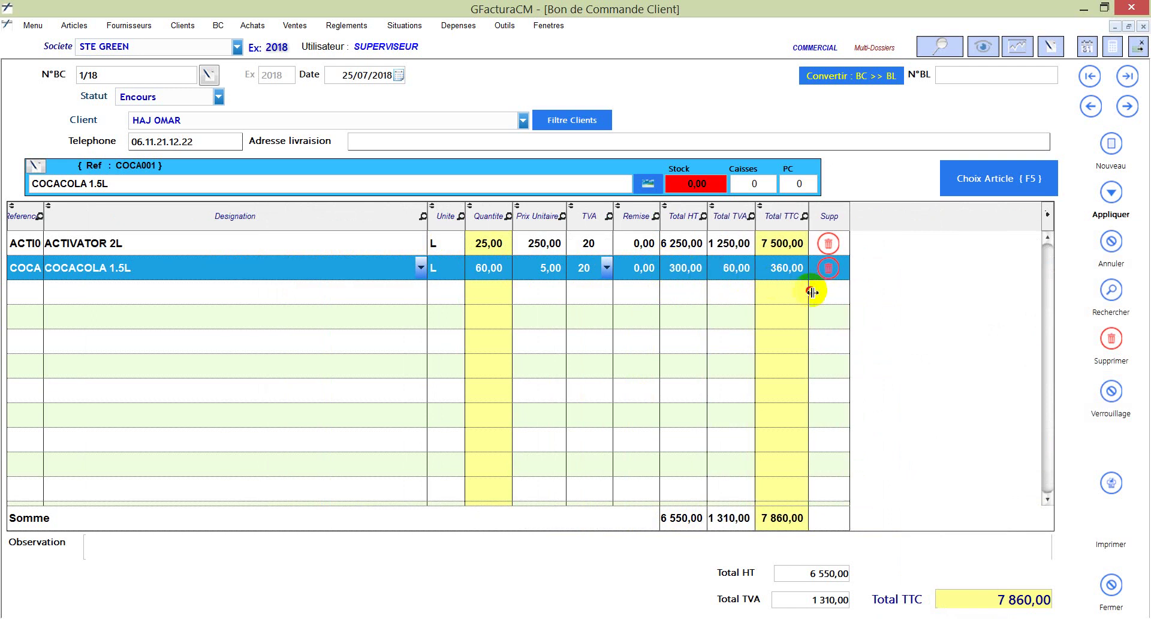
drag(812, 292, 835, 286)
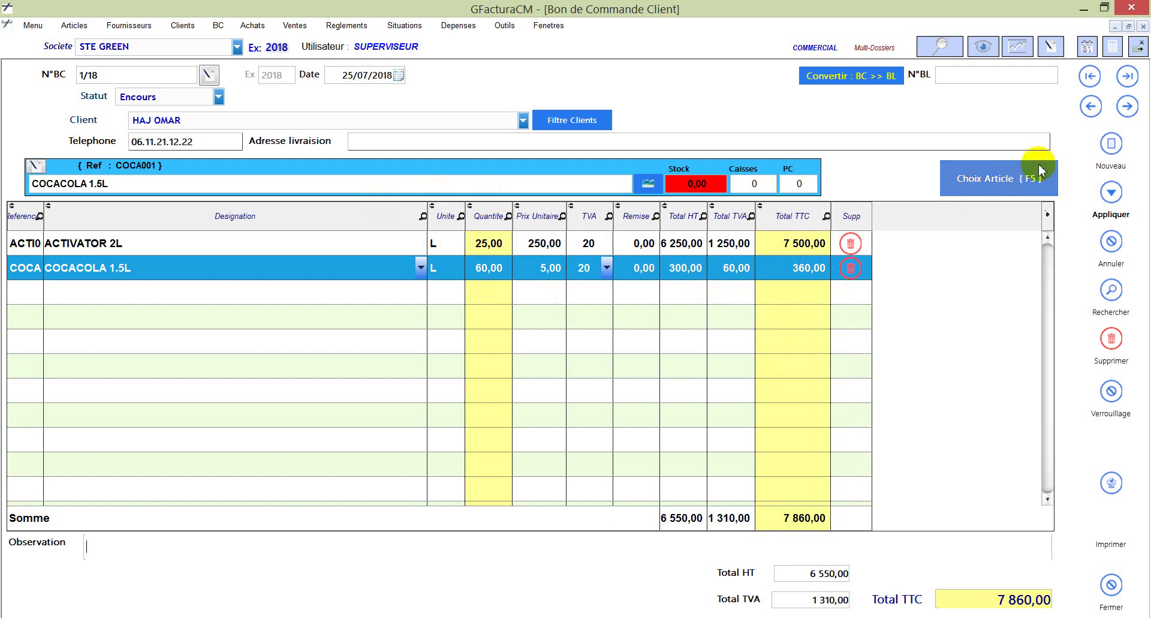
Start a new client order, keeping the date 25/07/2018 and the status Encours
click(1110, 144)
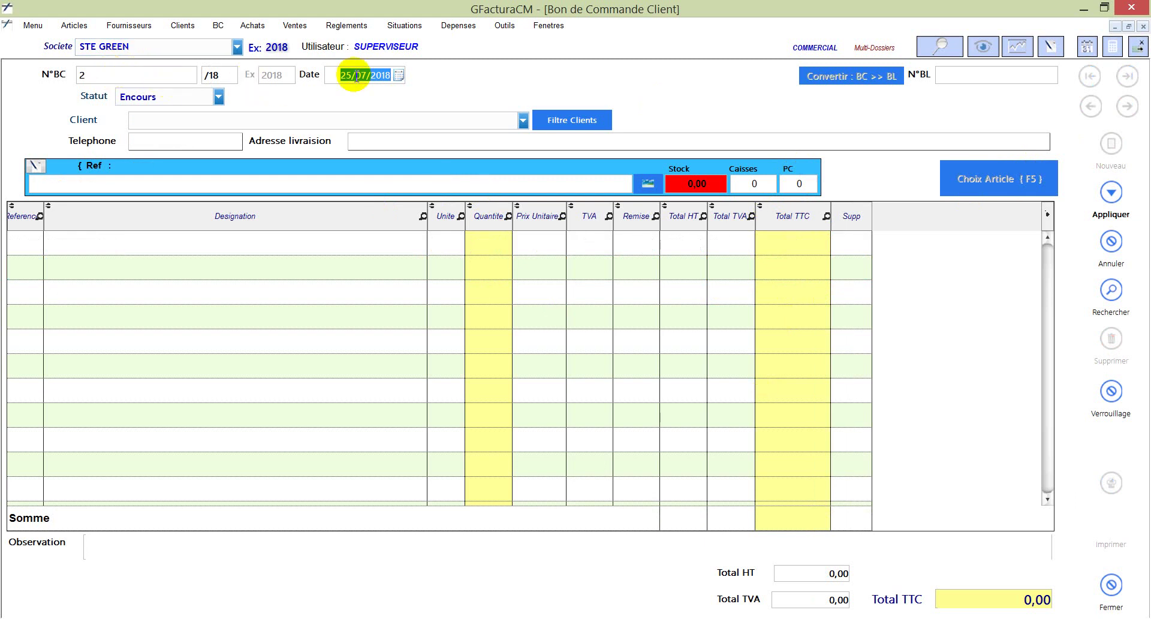
click(400, 76)
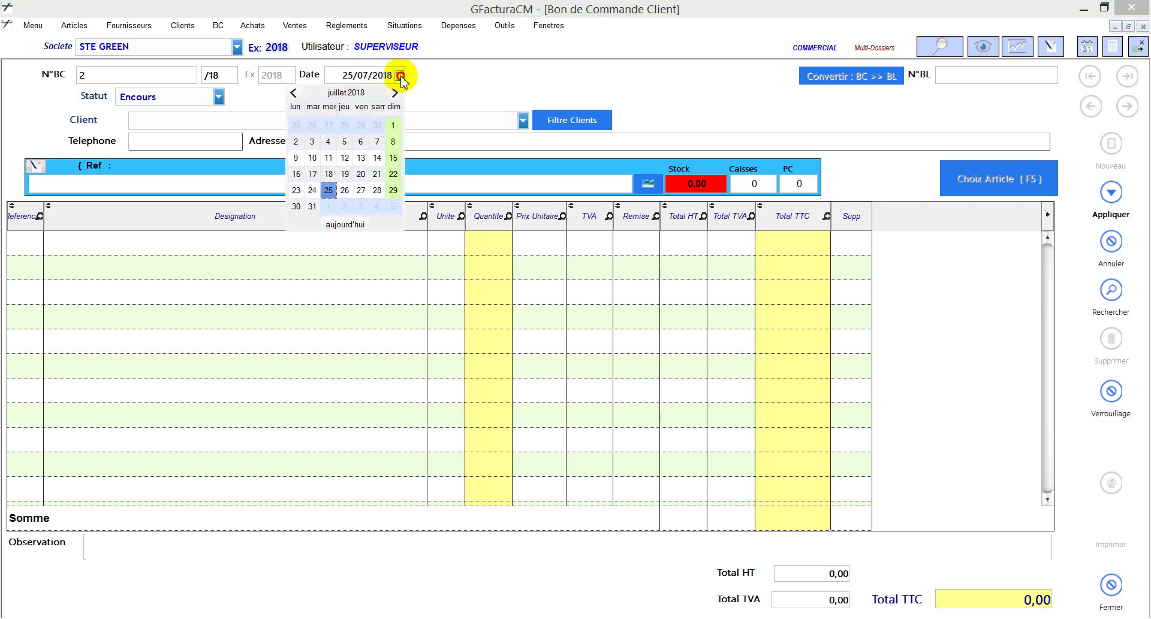
click(401, 77)
click(220, 100)
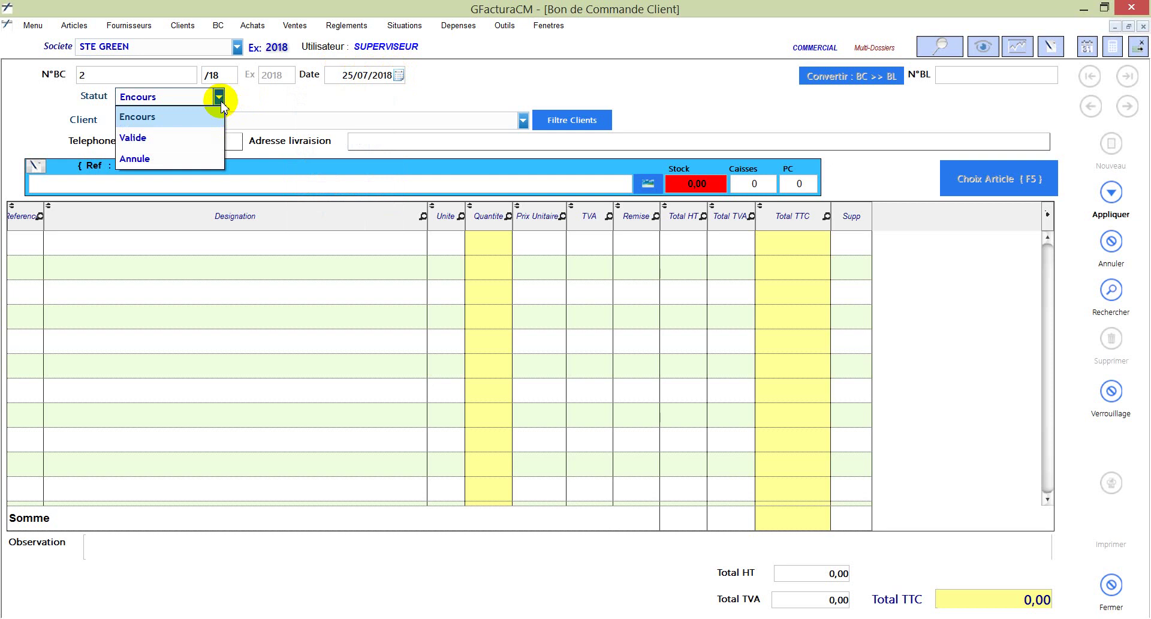
click(211, 119)
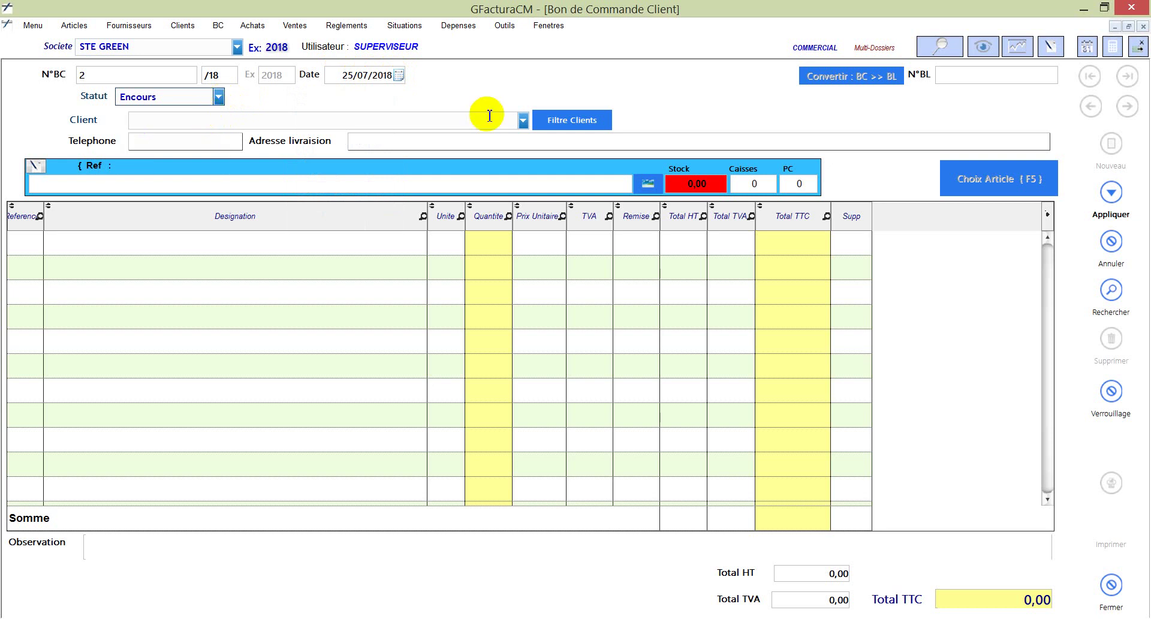
Filter the client list by "OM" and assign the matching client to the new order
click(523, 123)
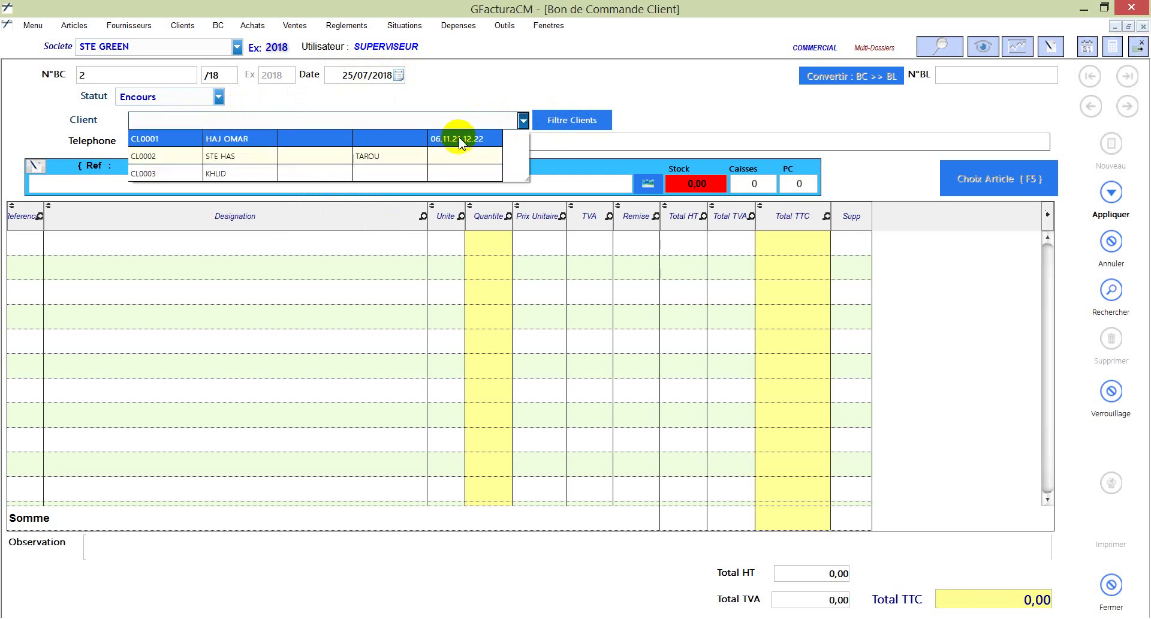
click(568, 122)
click(569, 121)
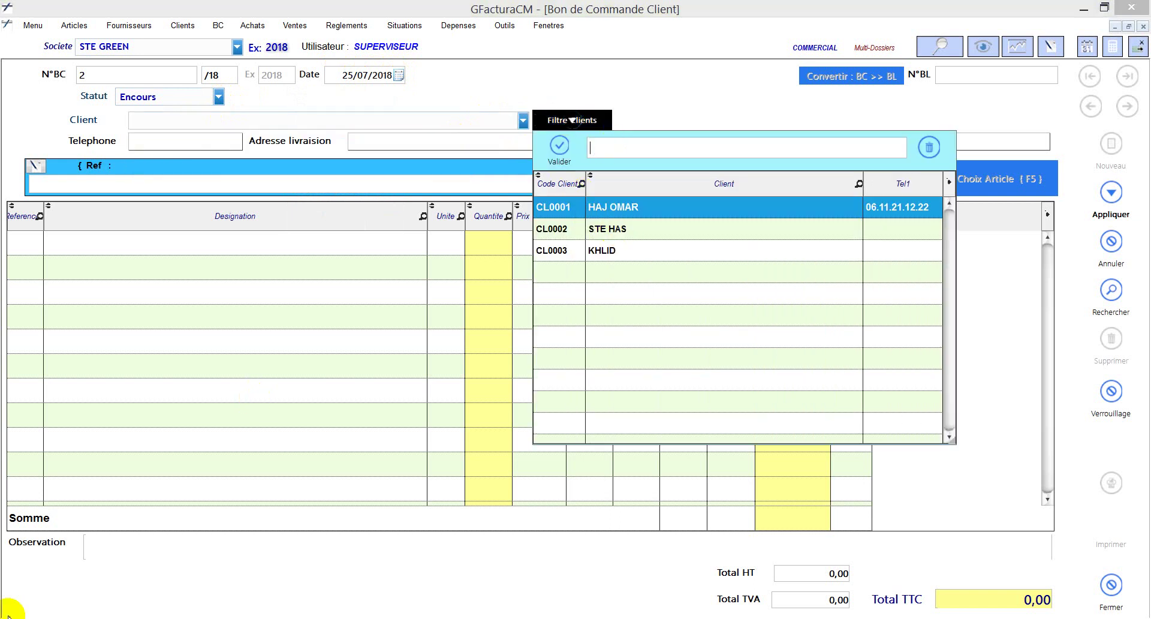
text(OM)
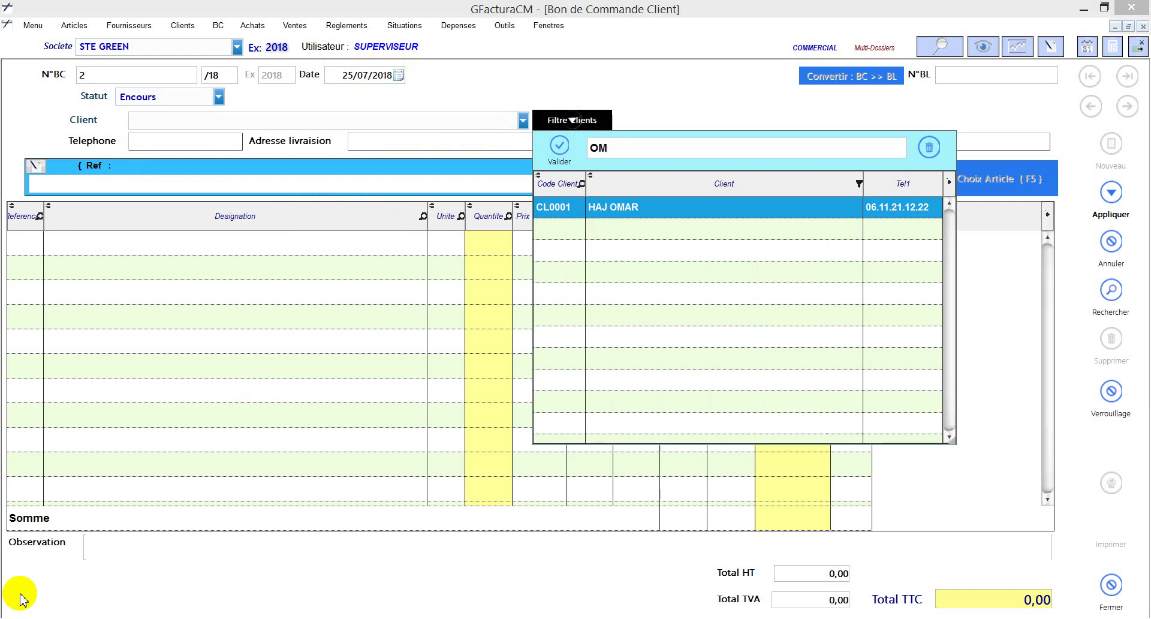
double_click(619, 210)
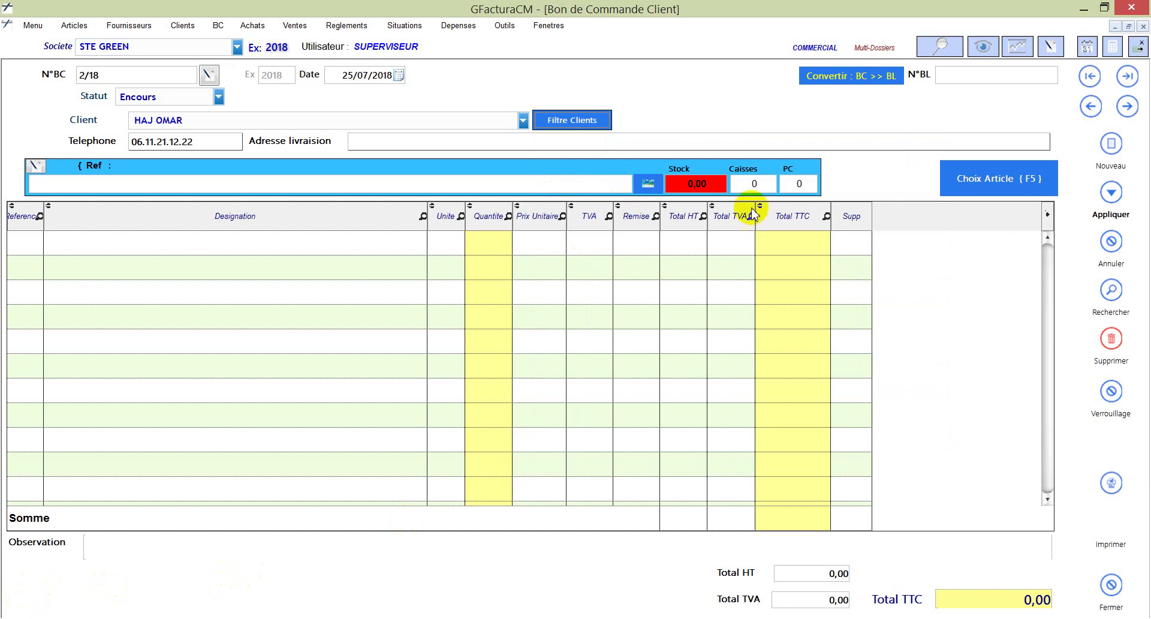
Filter the articles by designation "AG" and add AGRIG 45445 to the order with a quantity of 25
click(988, 189)
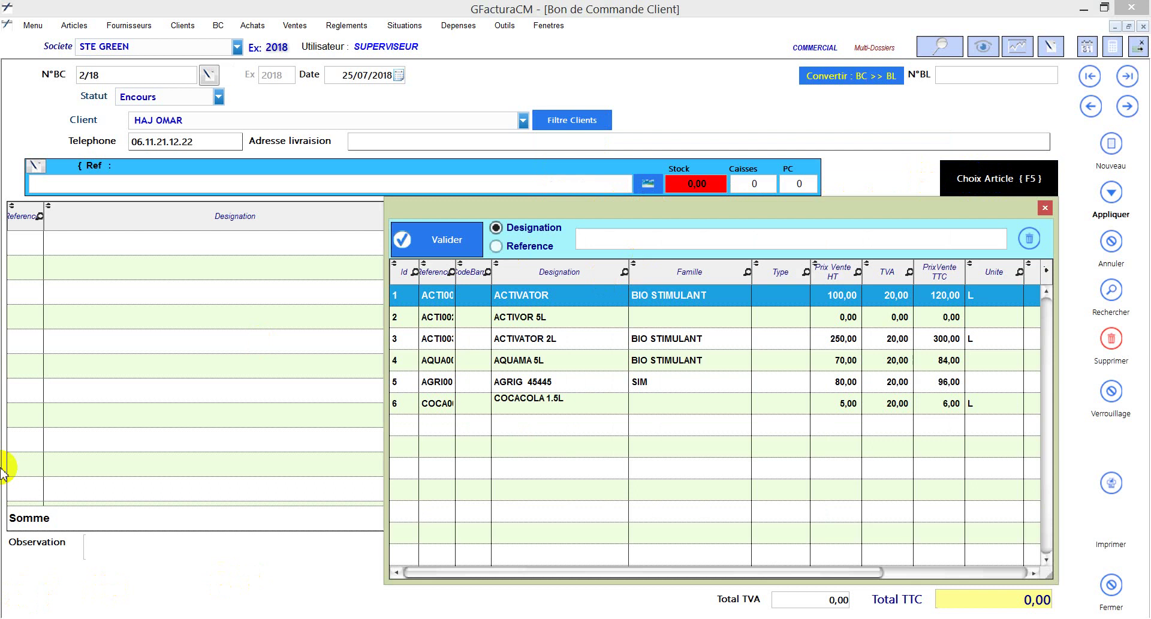
text(AG)
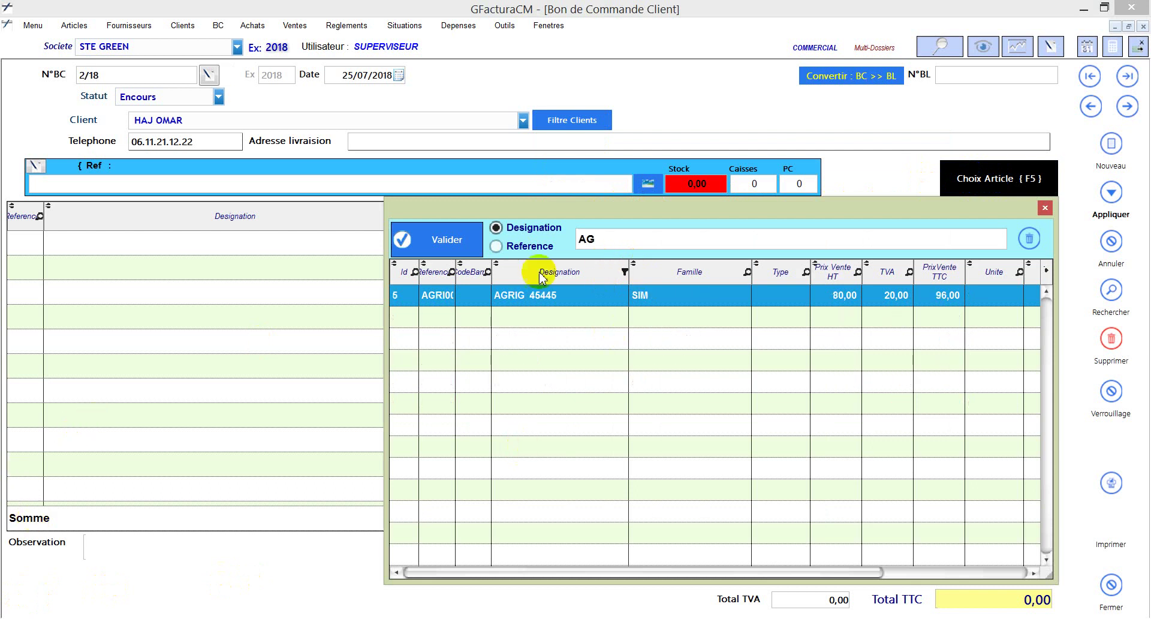
double_click(508, 295)
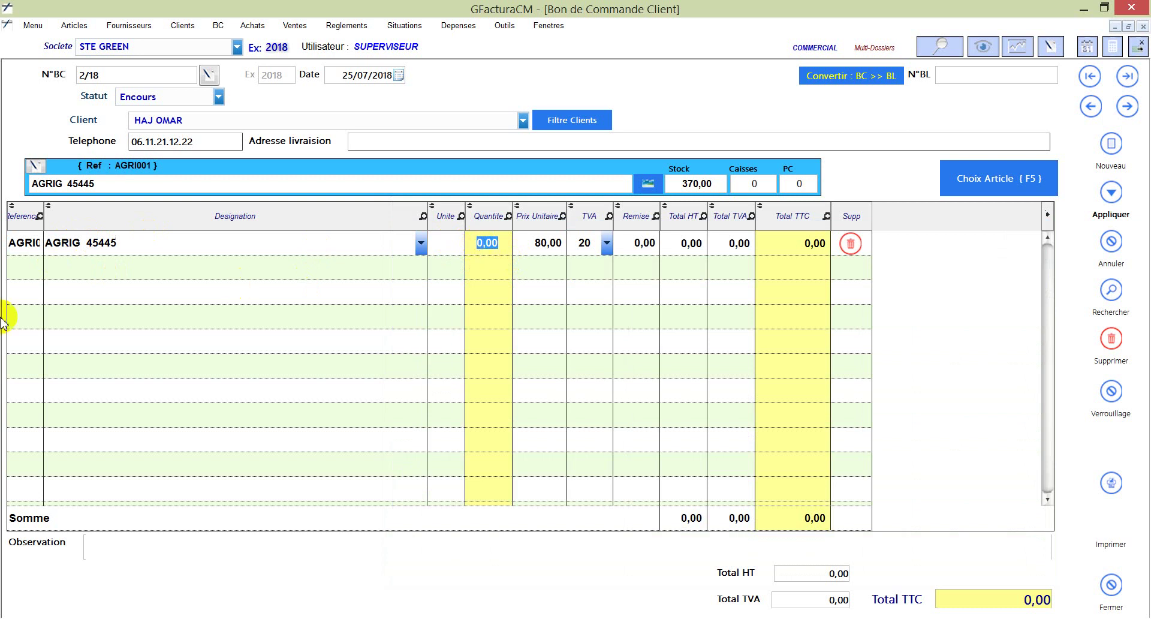
text(25)
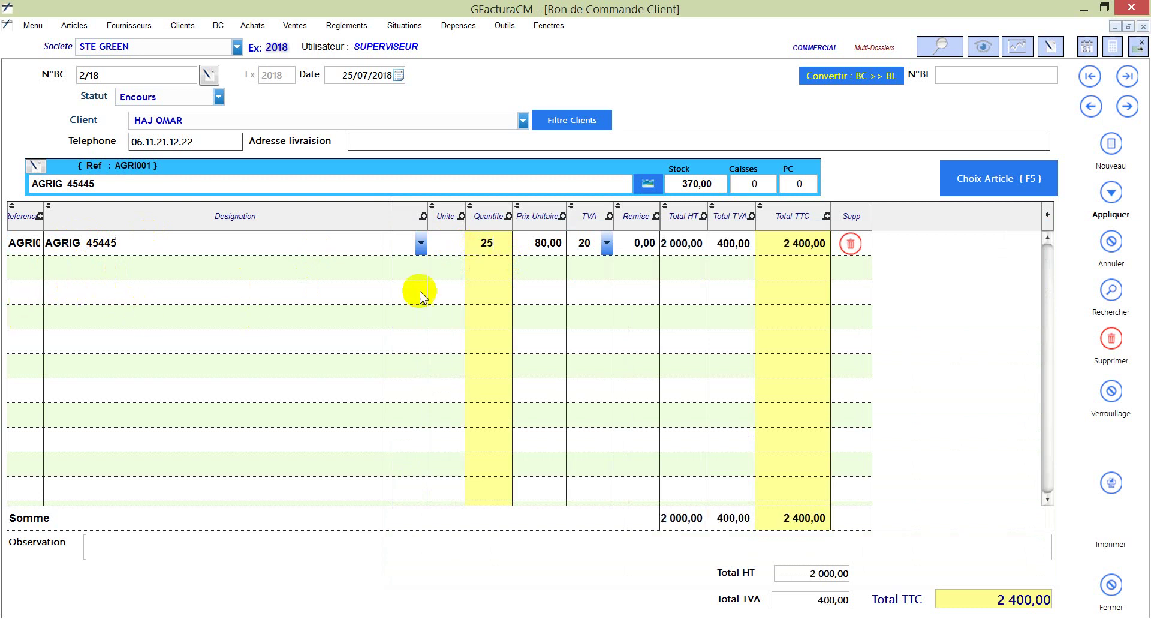
Set the unit price of the AGRIG 45445 line to 82
click(531, 242)
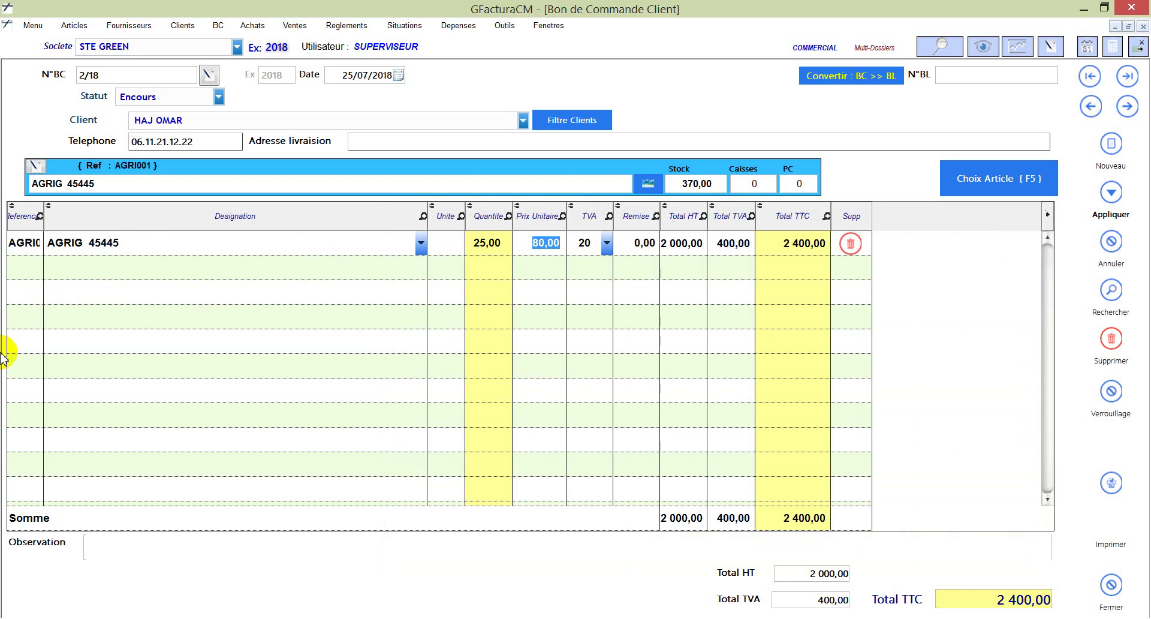
text(78)
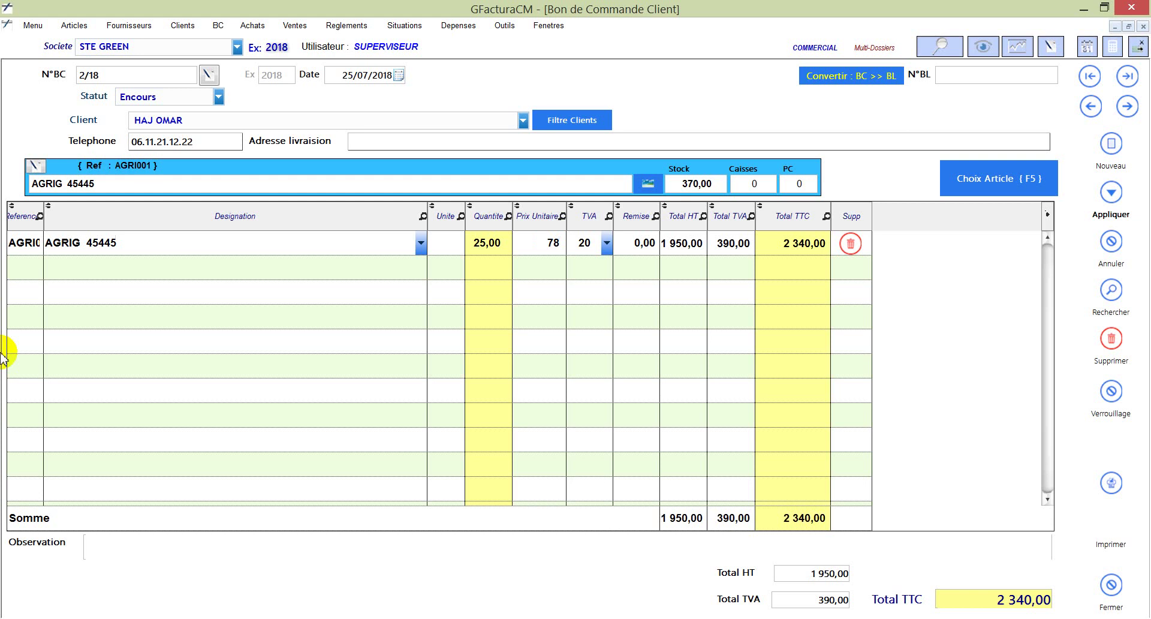
key(BackSpace)
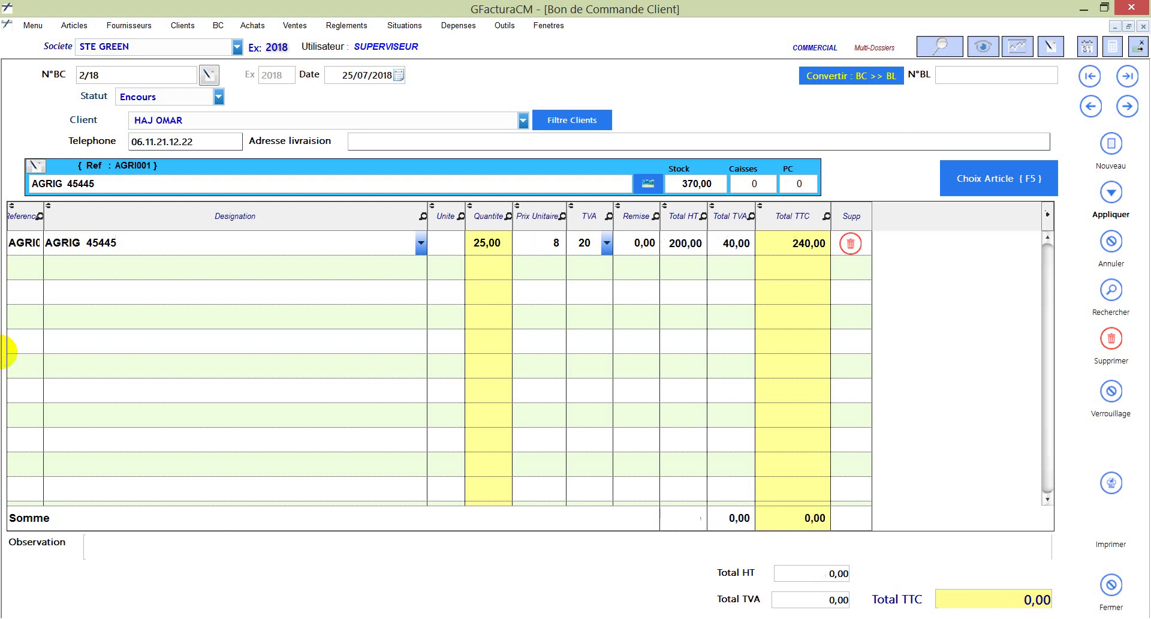
text(82)
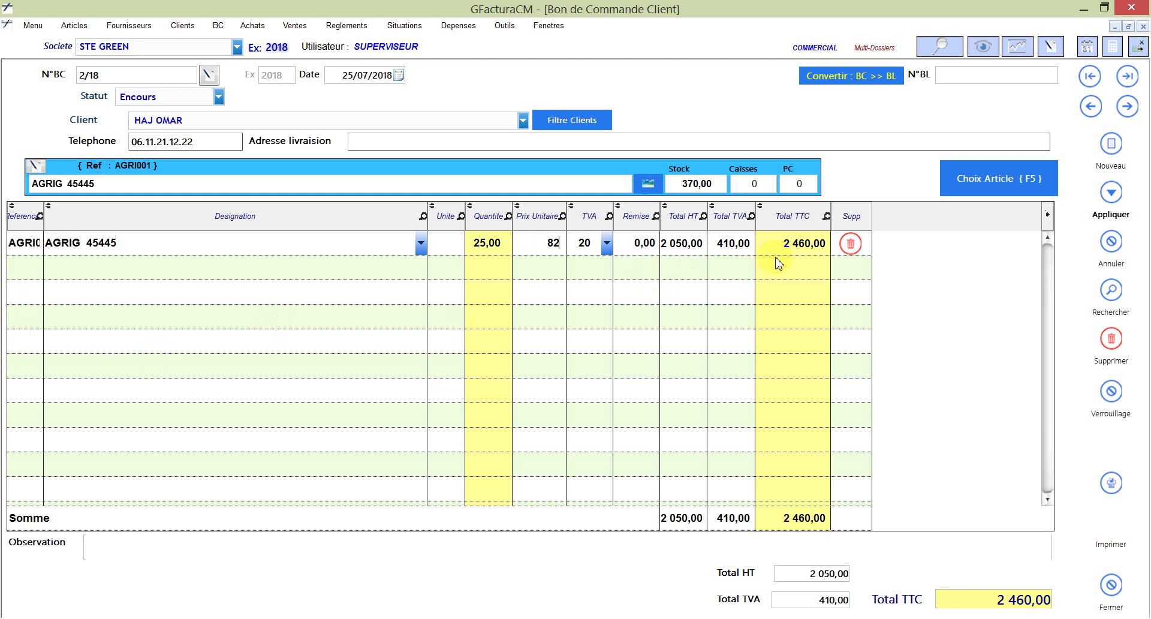
Add the article ACTIVATOR 2L to the order with a quantity of 60
click(980, 179)
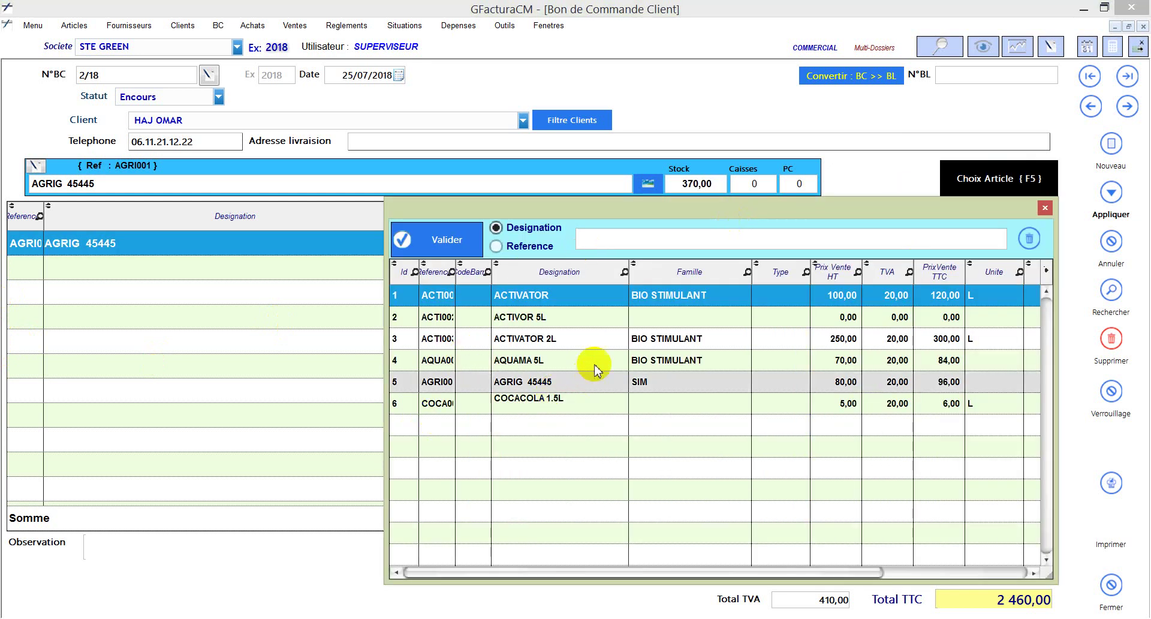
click(586, 339)
double_click(587, 340)
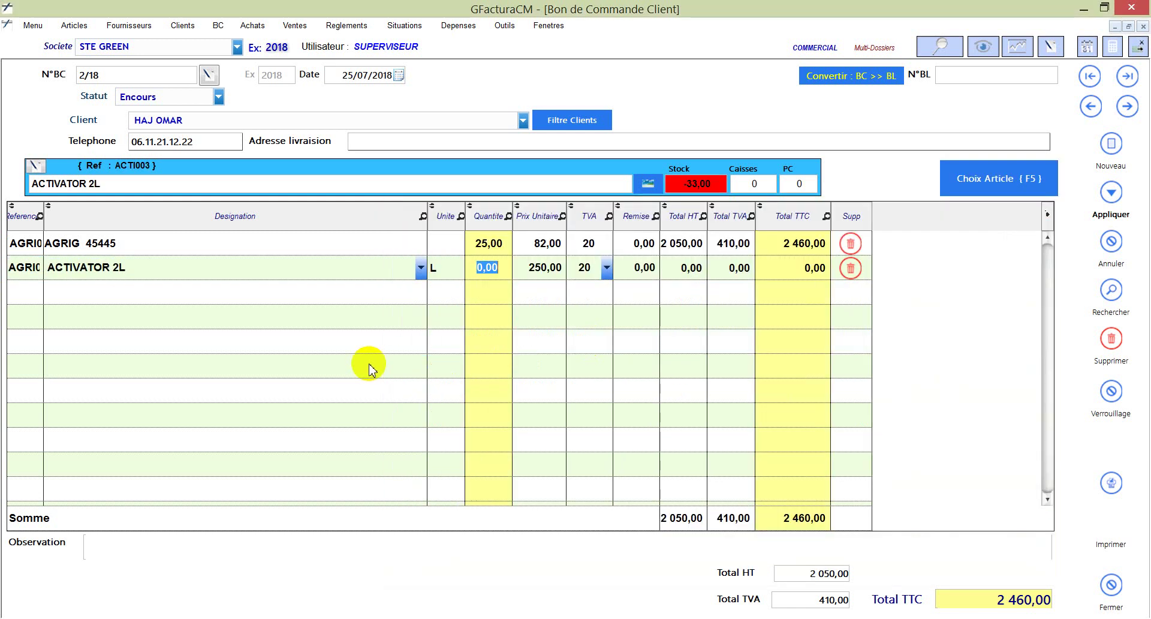
text(60)
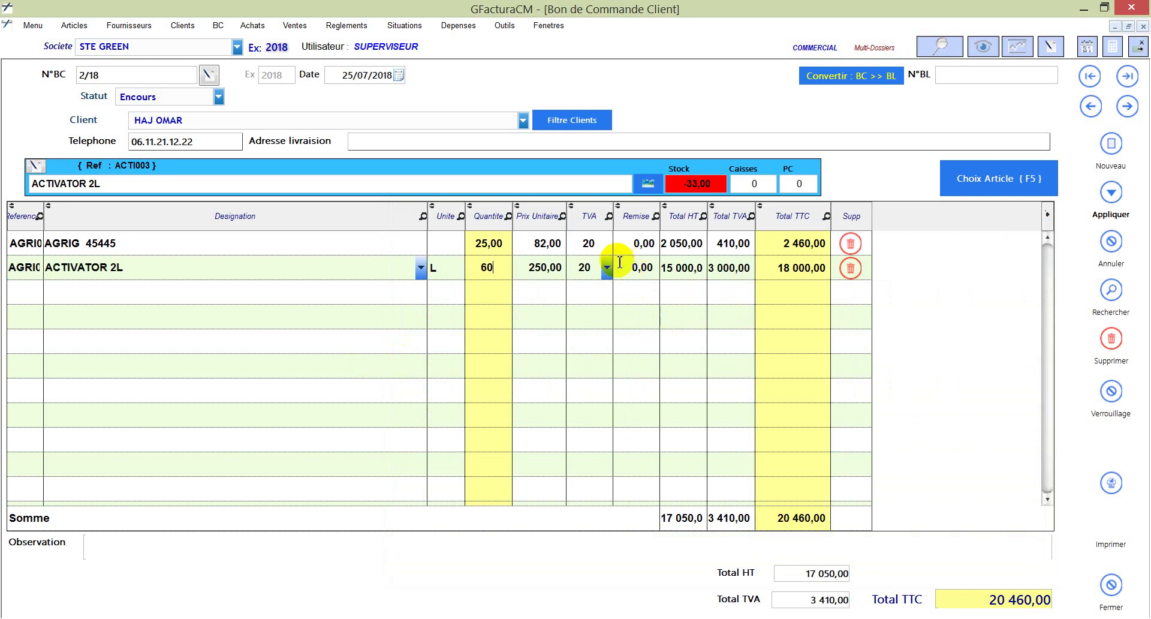
click(639, 268)
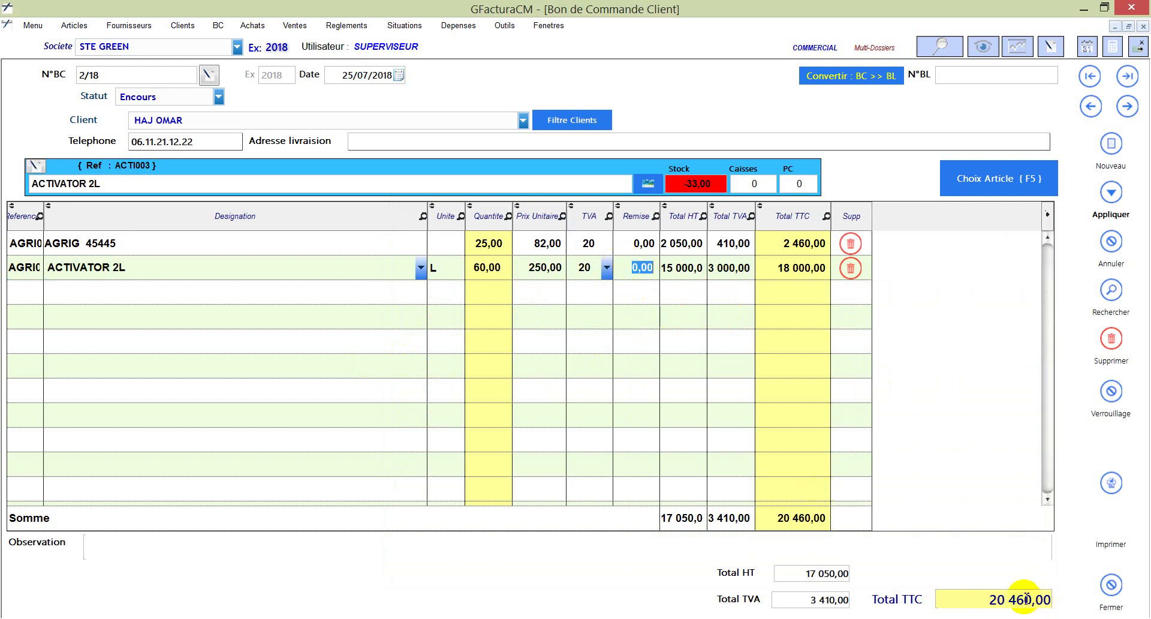
Preview the French A4 printout of the client order, then close the preview and the print options
click(1113, 480)
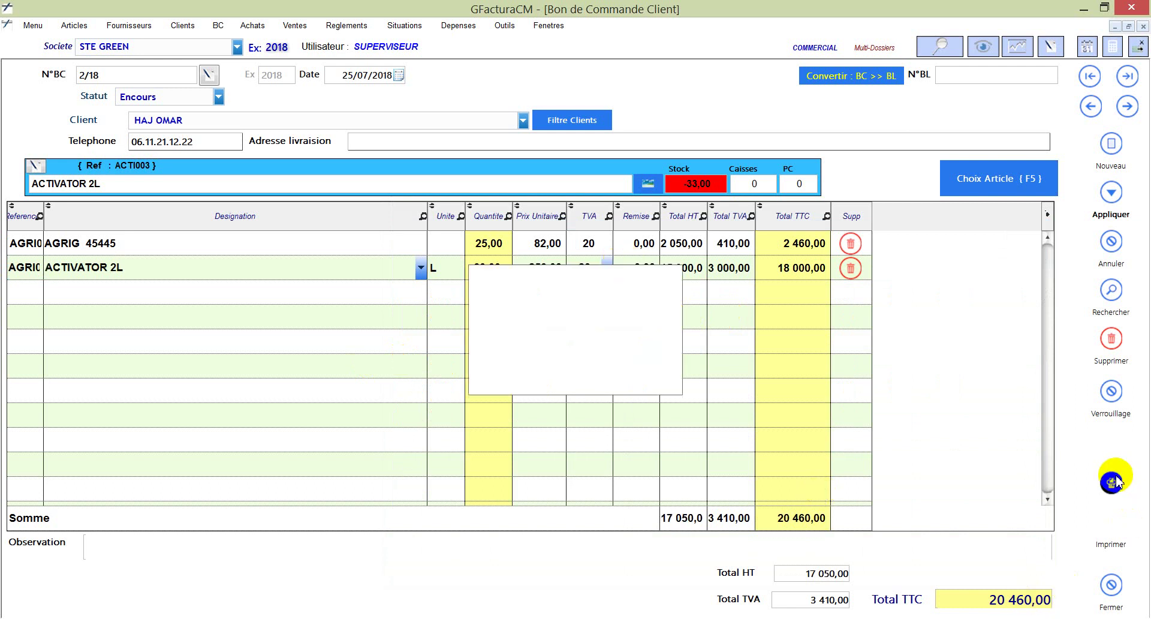
click(611, 337)
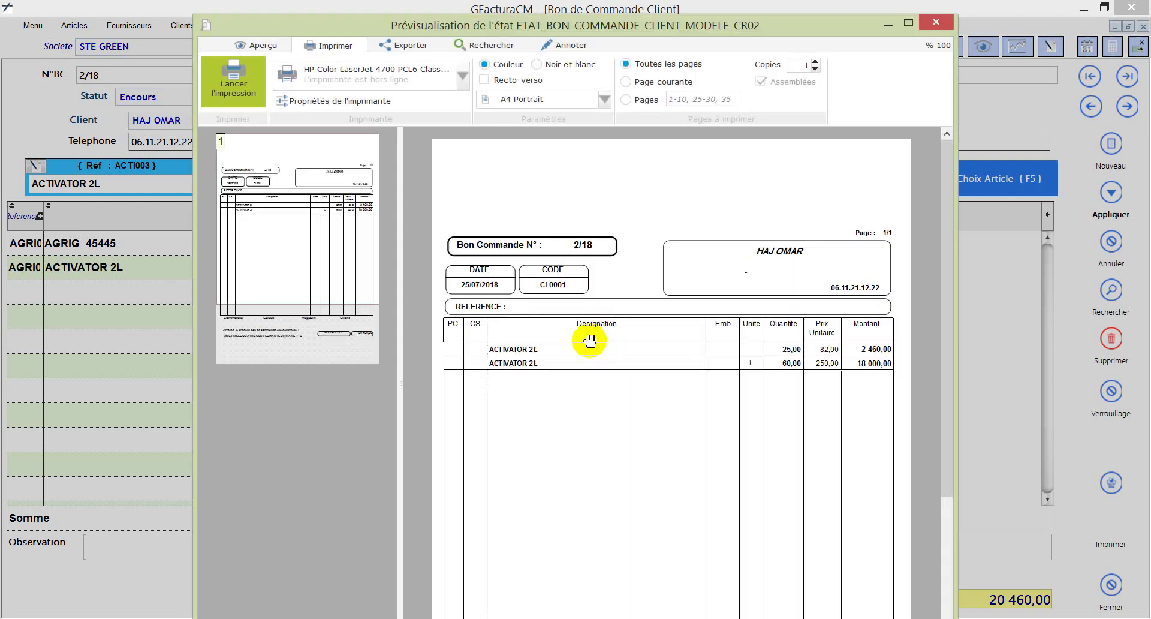
click(939, 25)
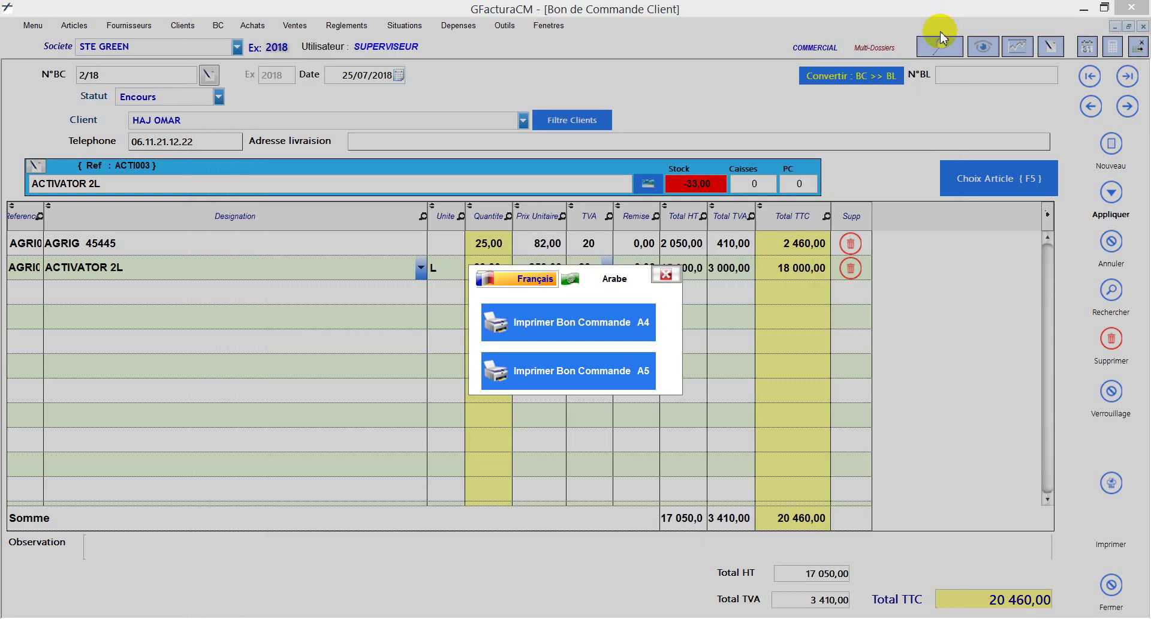
click(1021, 424)
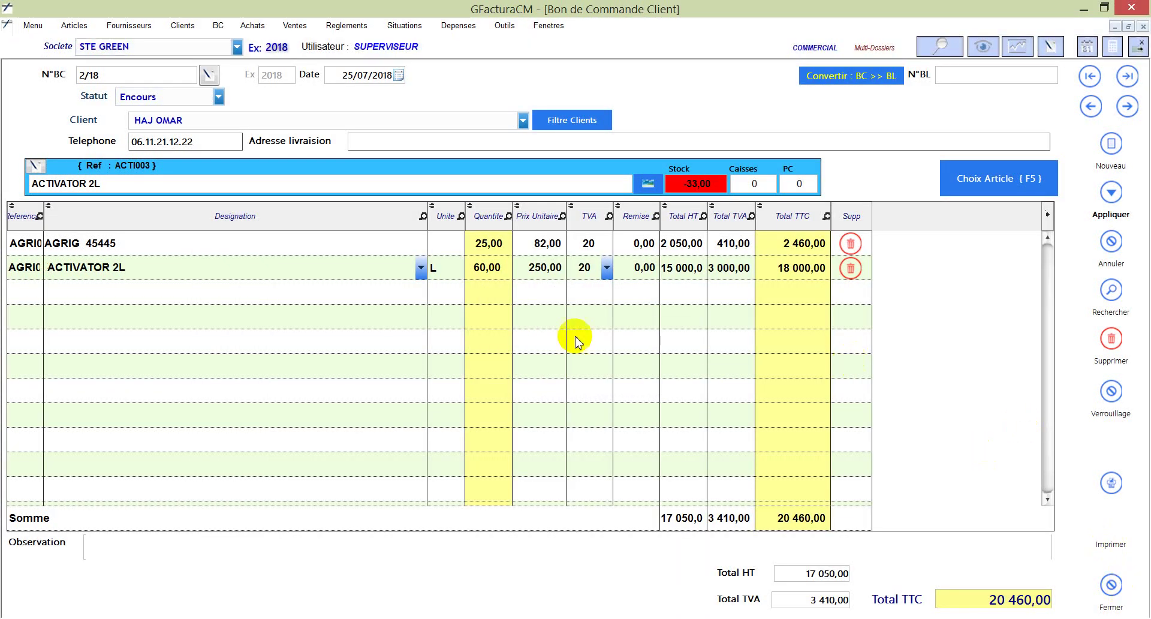
Save the client order with its two article lines and close the order form
click(1115, 204)
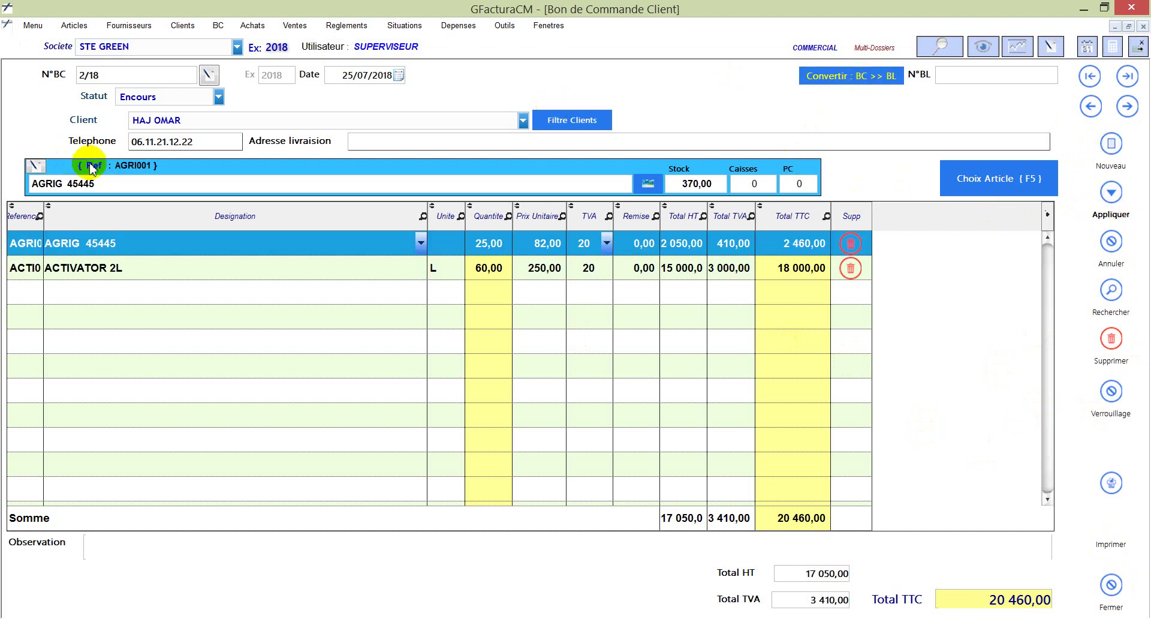
click(487, 270)
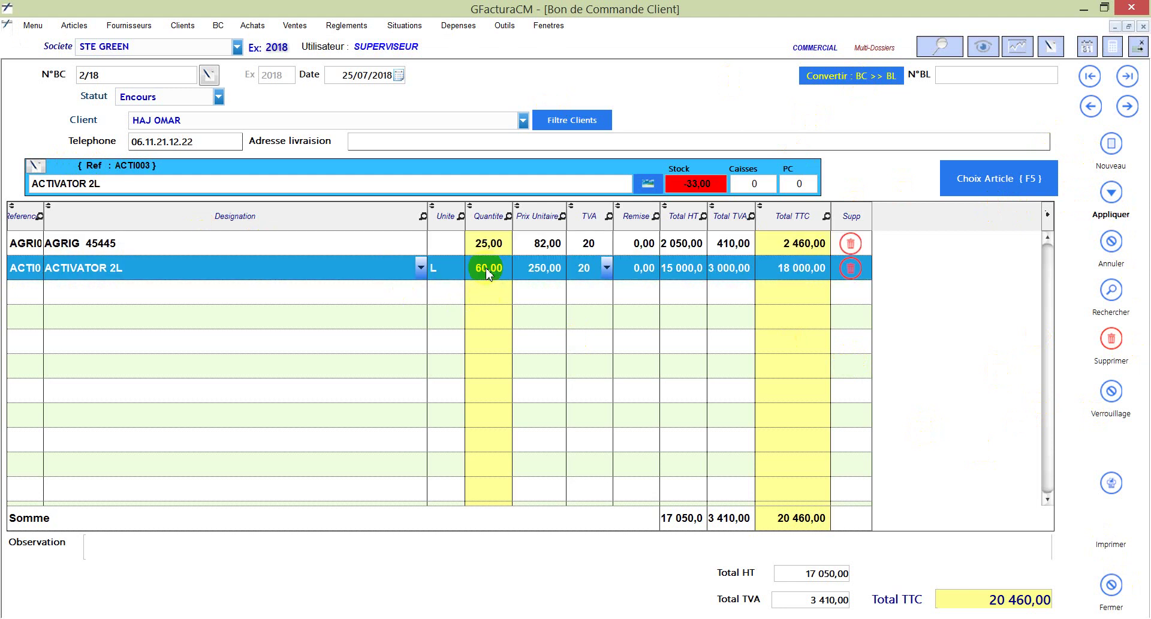
click(487, 247)
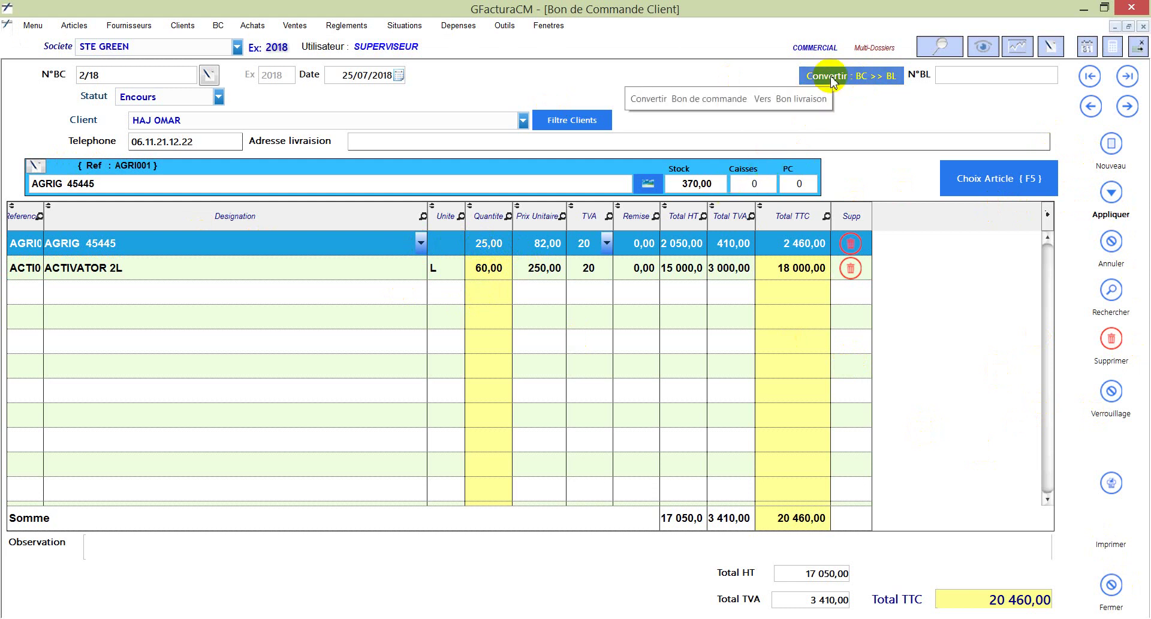
click(1112, 587)
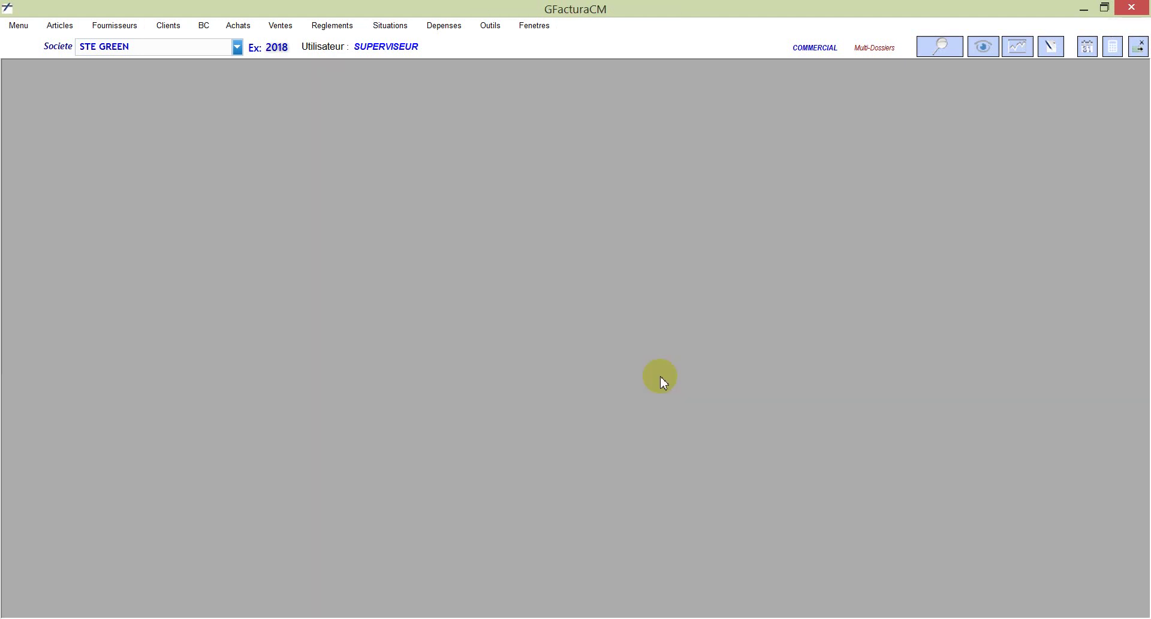
Display the list of client orders and reopen the order just saved
click(206, 25)
click(233, 56)
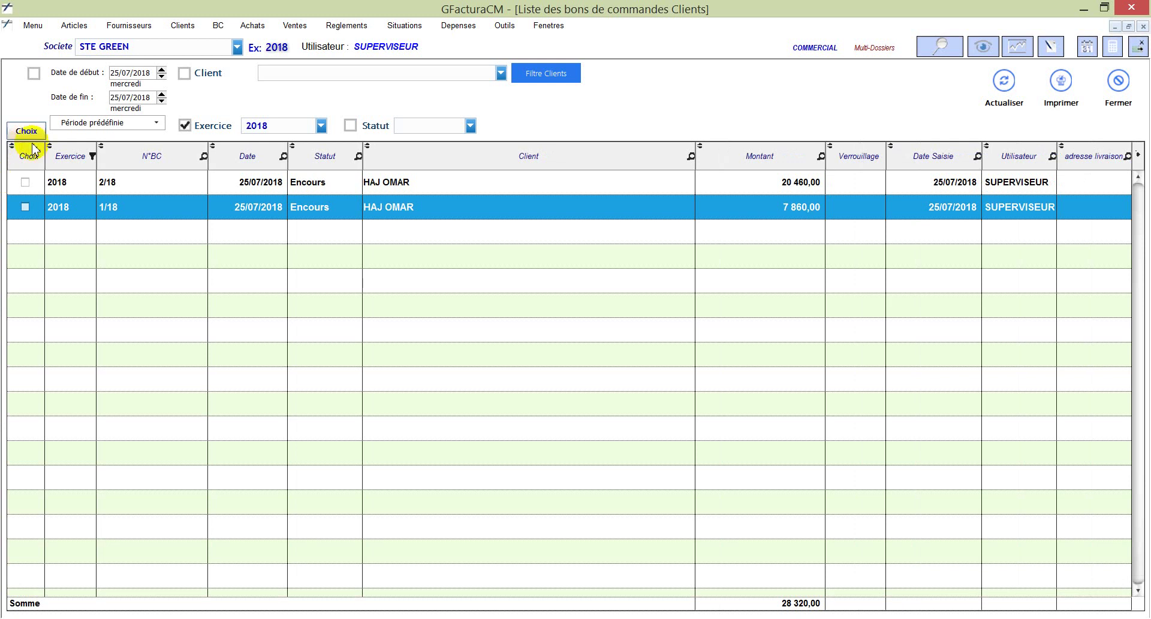
click(57, 183)
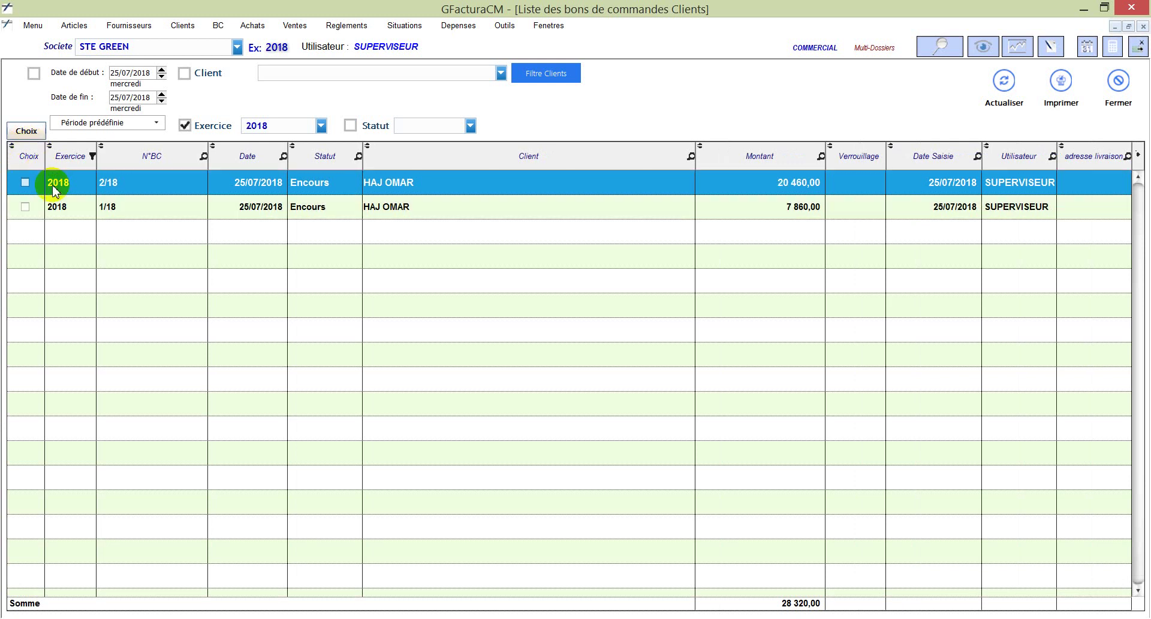
double_click(206, 190)
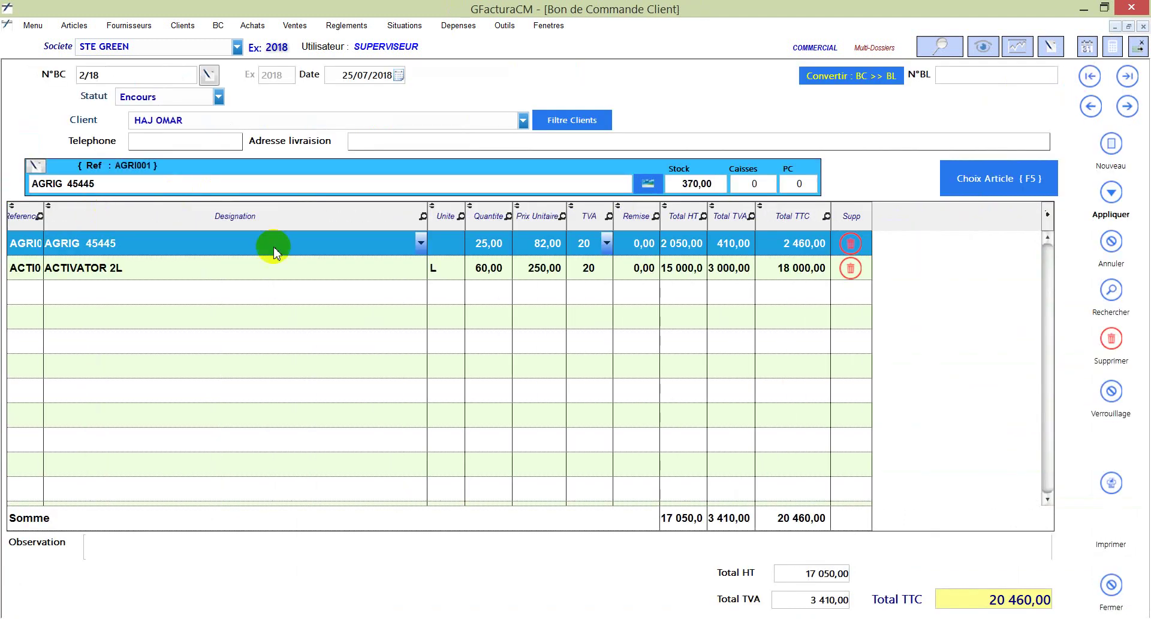
Lock the client order and try to delete its AGRIG 45445 and ACTIVATOR 2L lines
click(1120, 394)
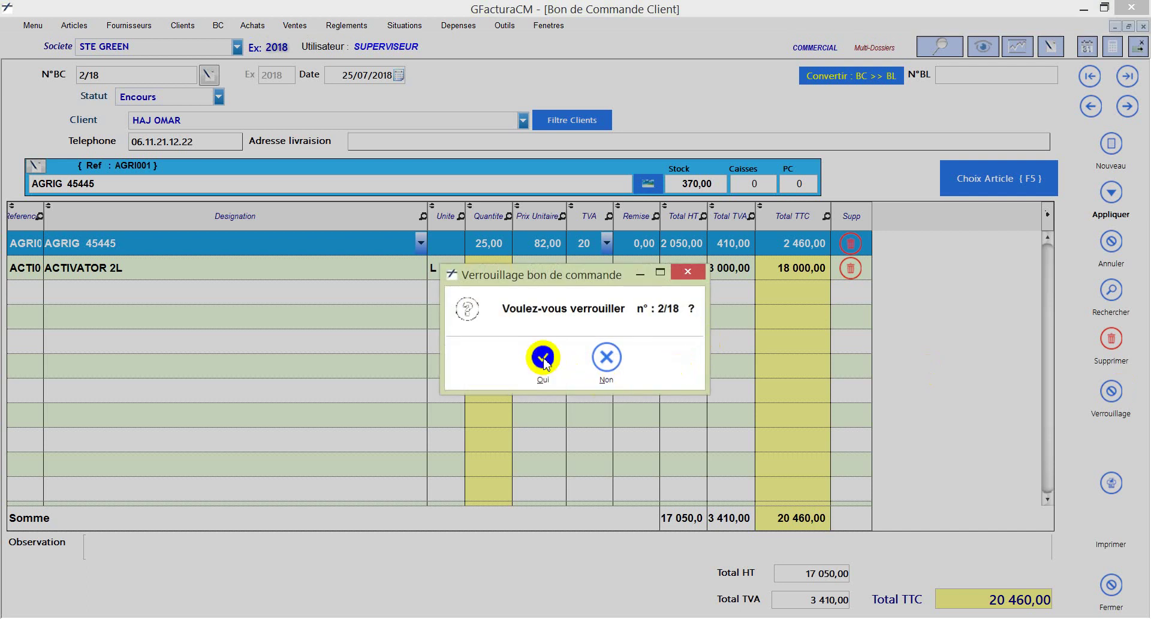
click(543, 358)
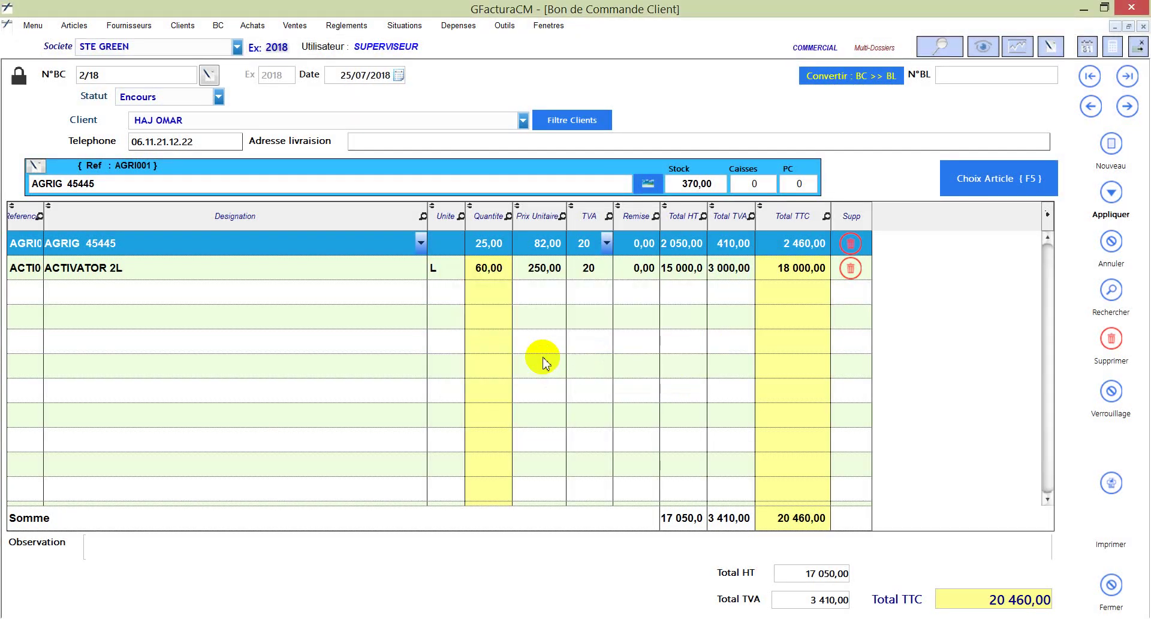
click(801, 271)
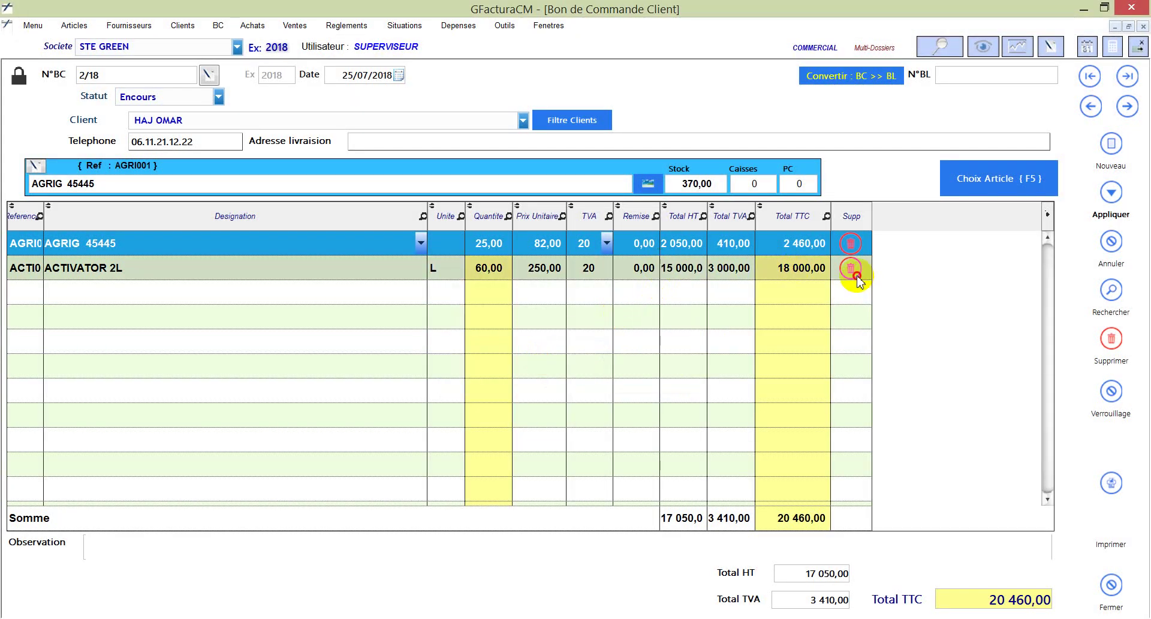
click(851, 244)
click(845, 268)
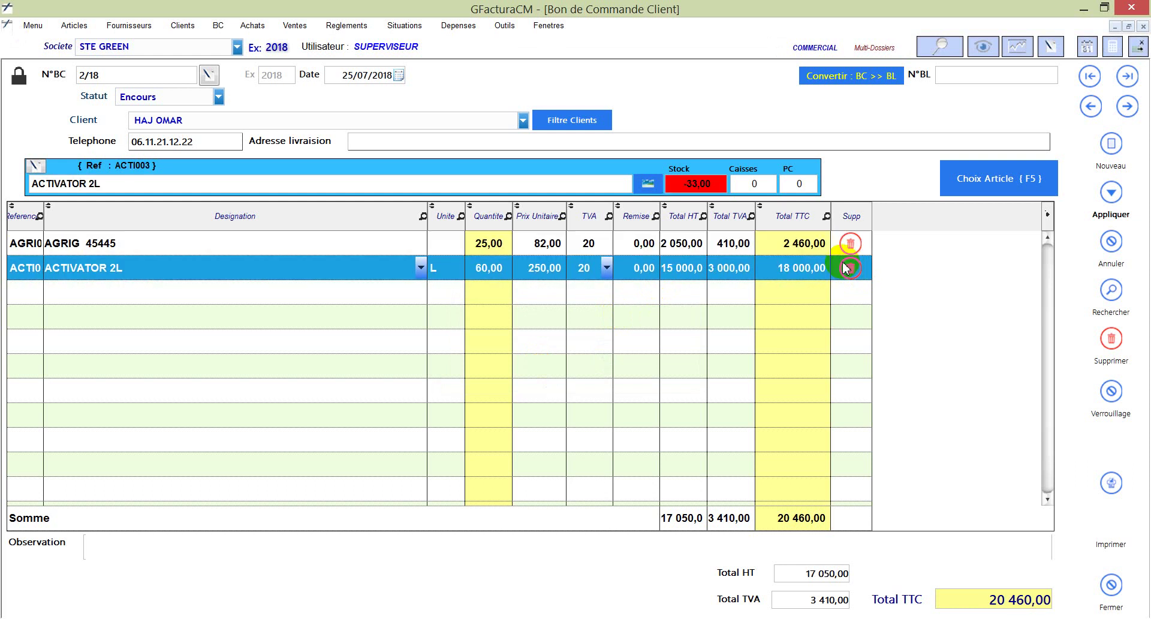
Unlock the client order and acknowledge the confirmation
click(1110, 391)
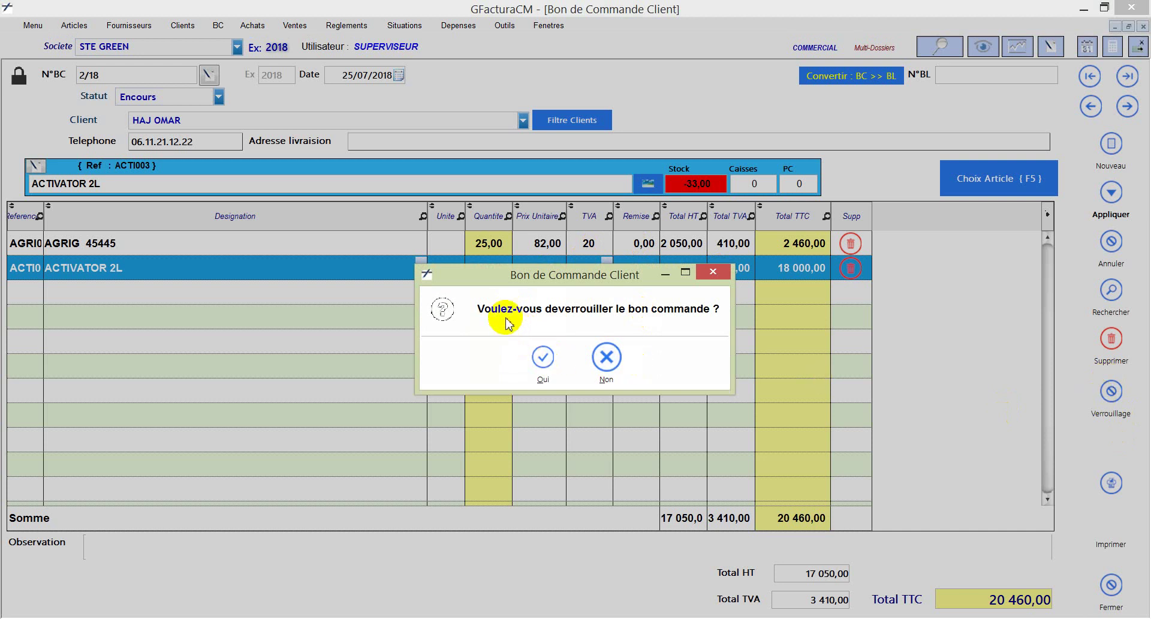
click(542, 357)
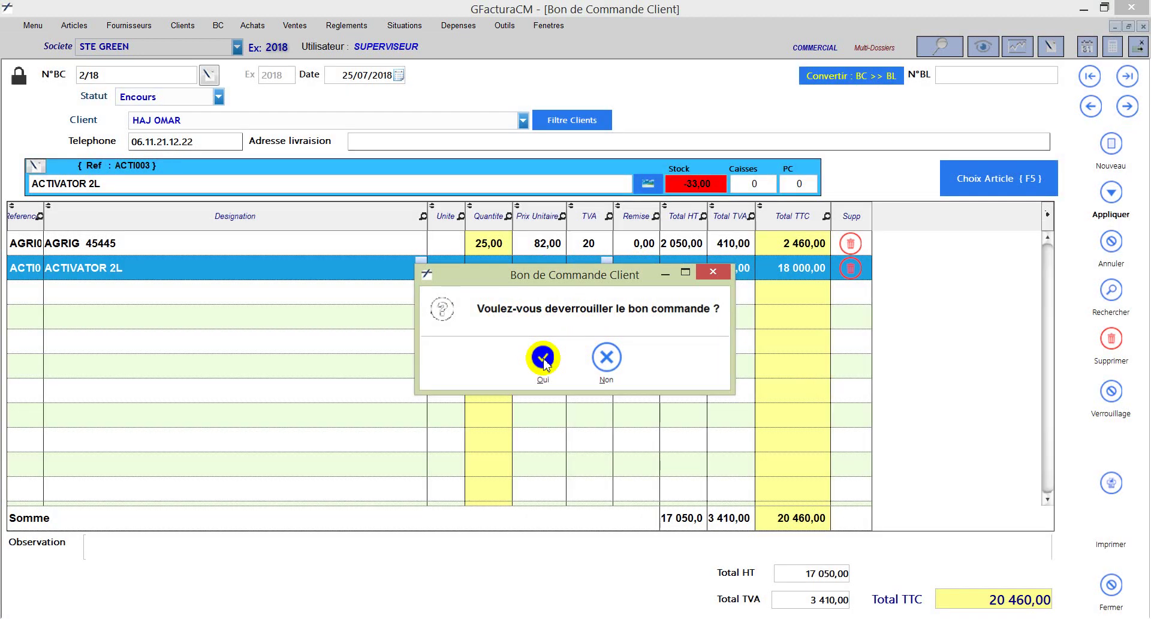
click(25, 82)
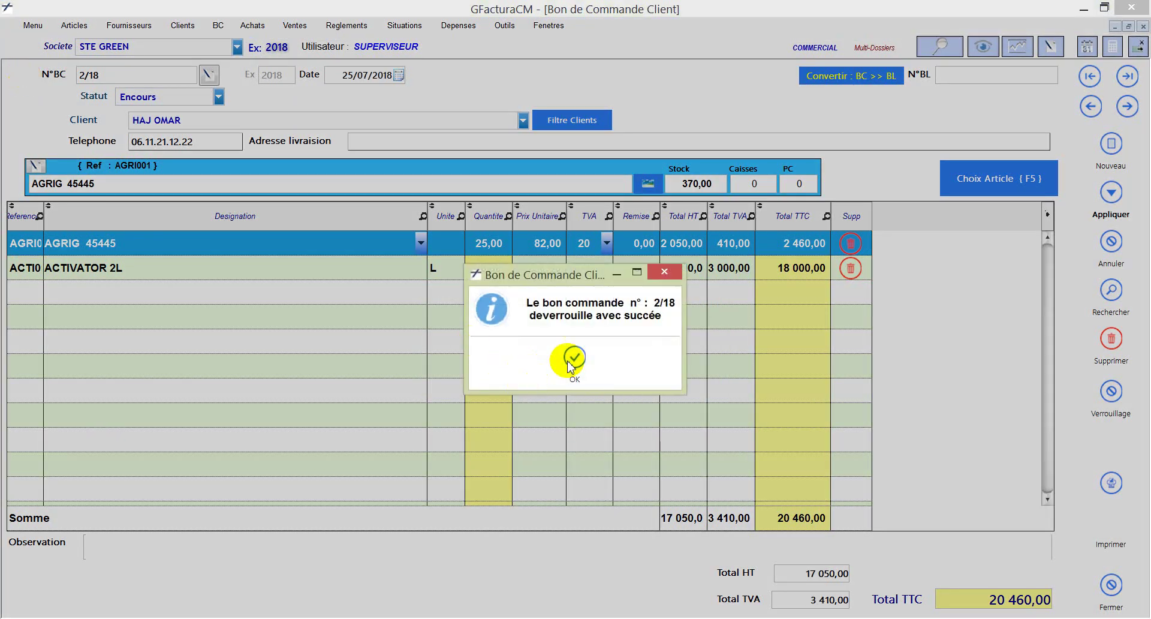
click(575, 358)
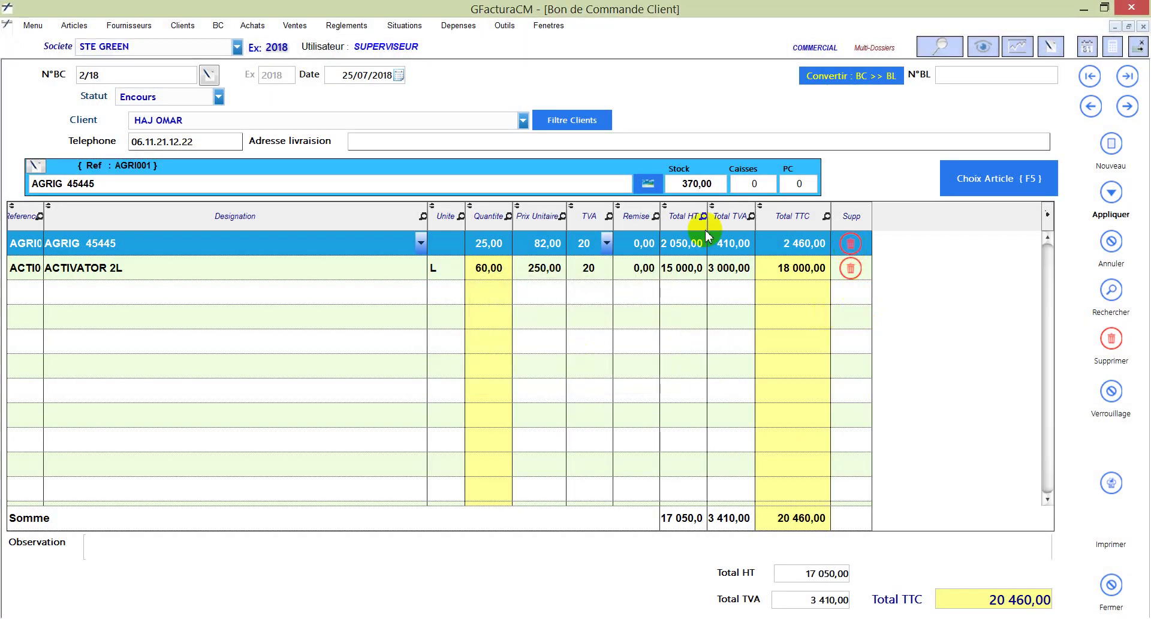
Request deletion of the AGRIG 45445 line from the unlocked order, then decline the deletion
click(493, 246)
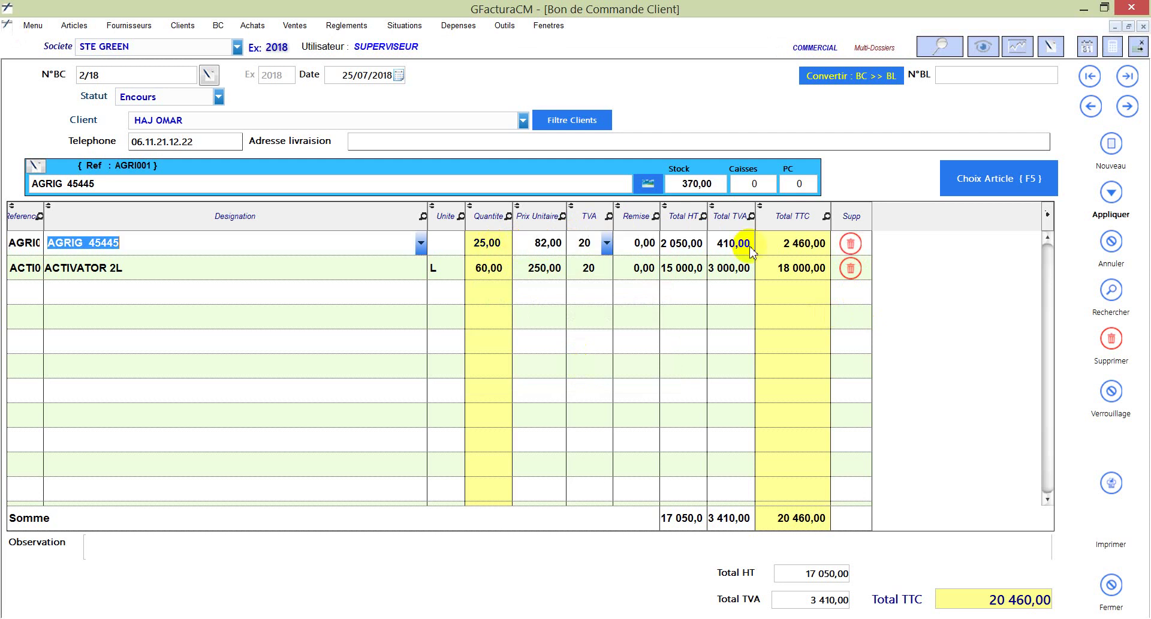
click(851, 243)
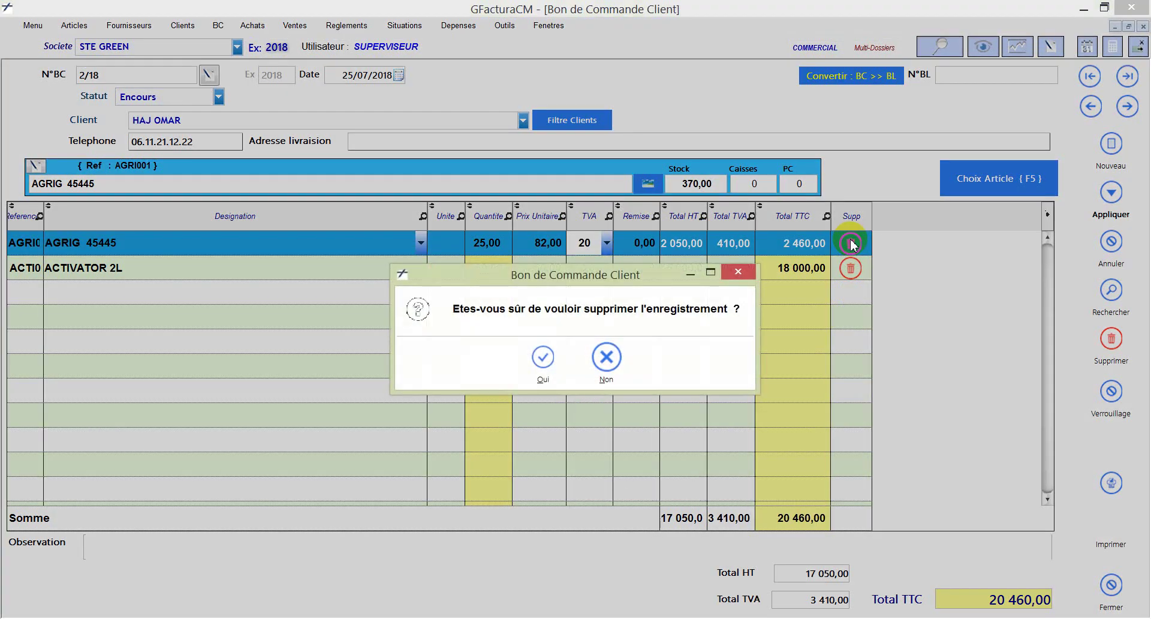
click(607, 355)
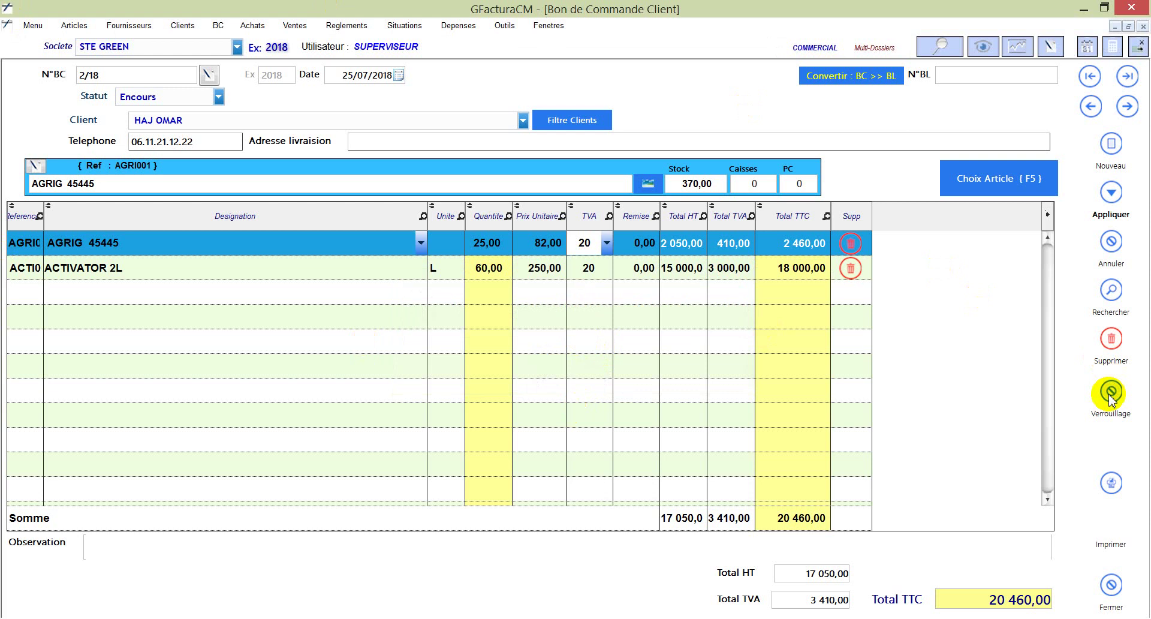
Close the client order form and open the supplier order form
click(1112, 583)
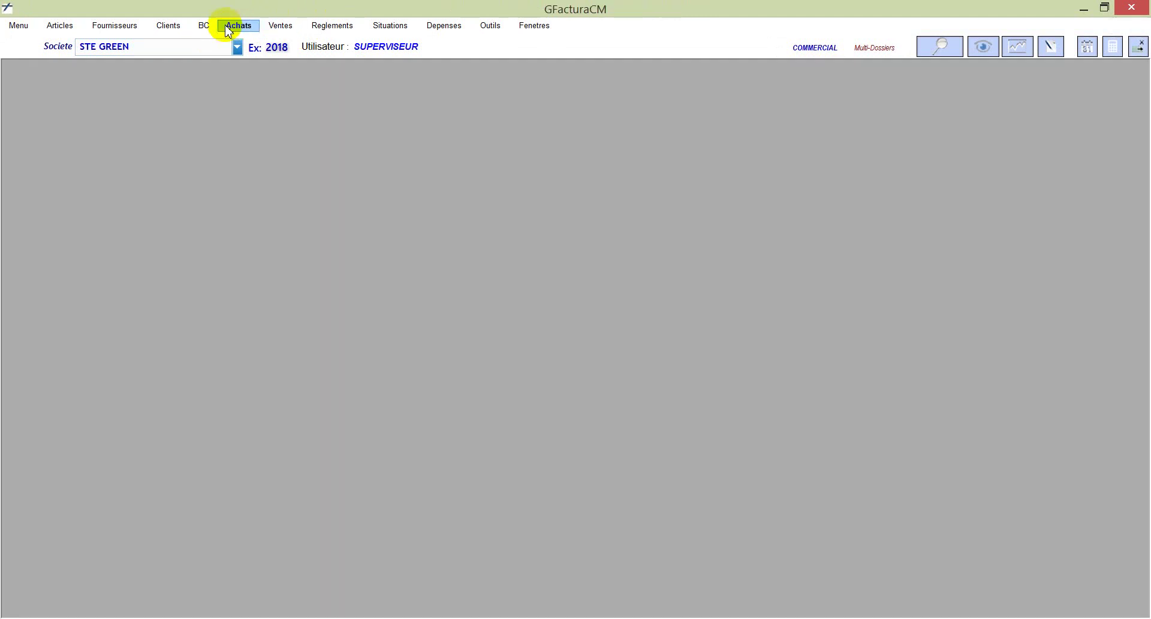
click(228, 27)
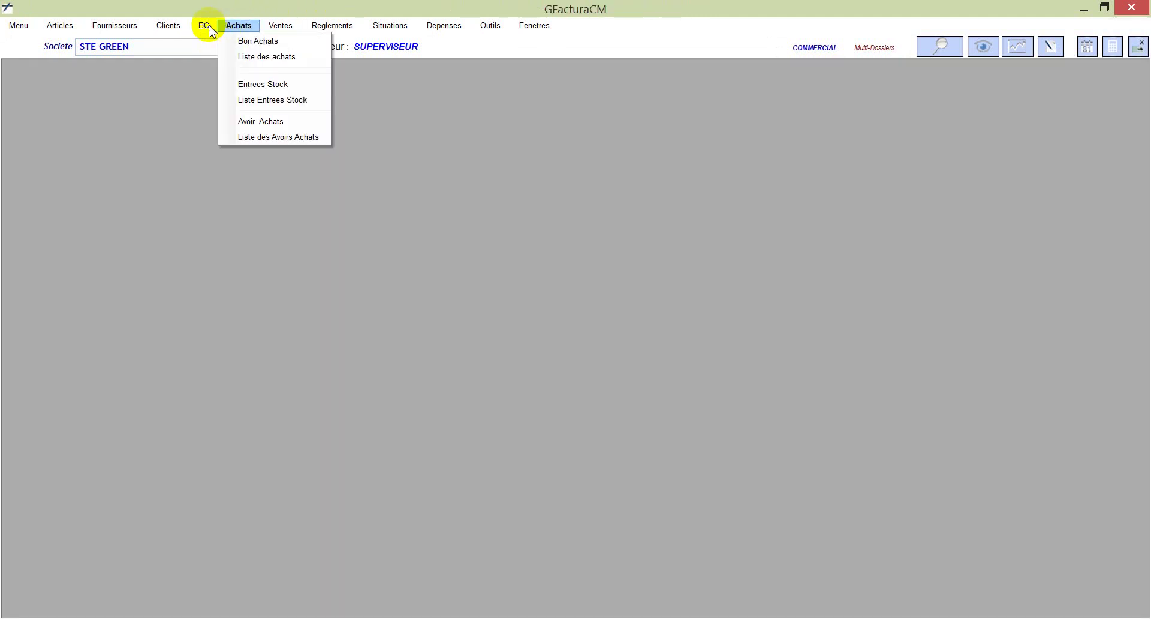
mouse_move(207, 26)
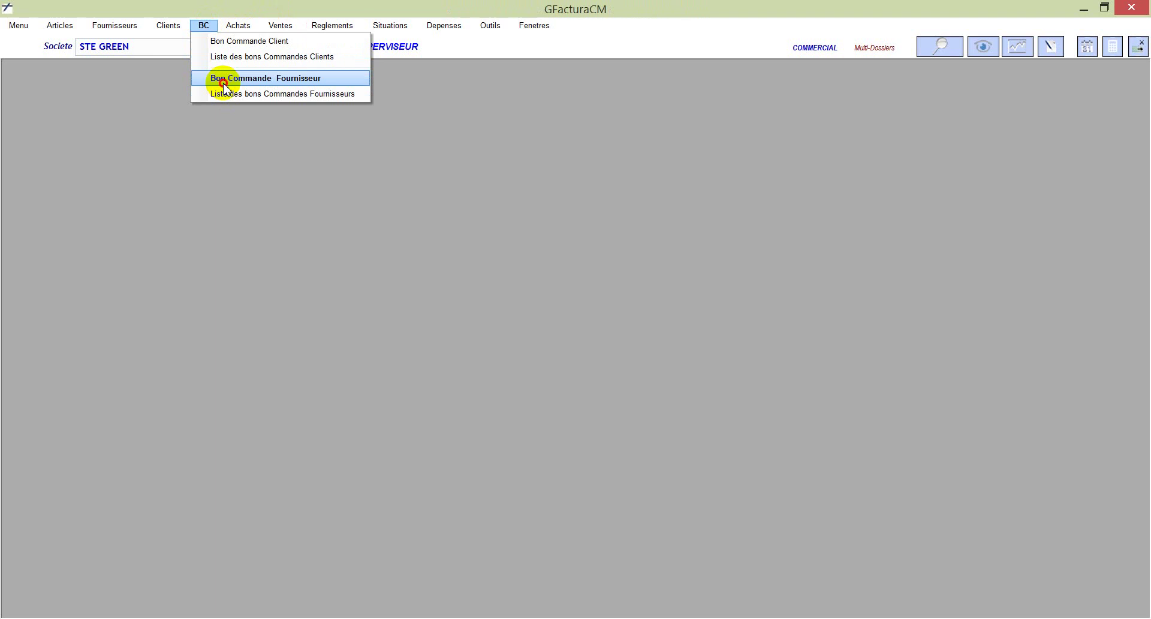
click(224, 82)
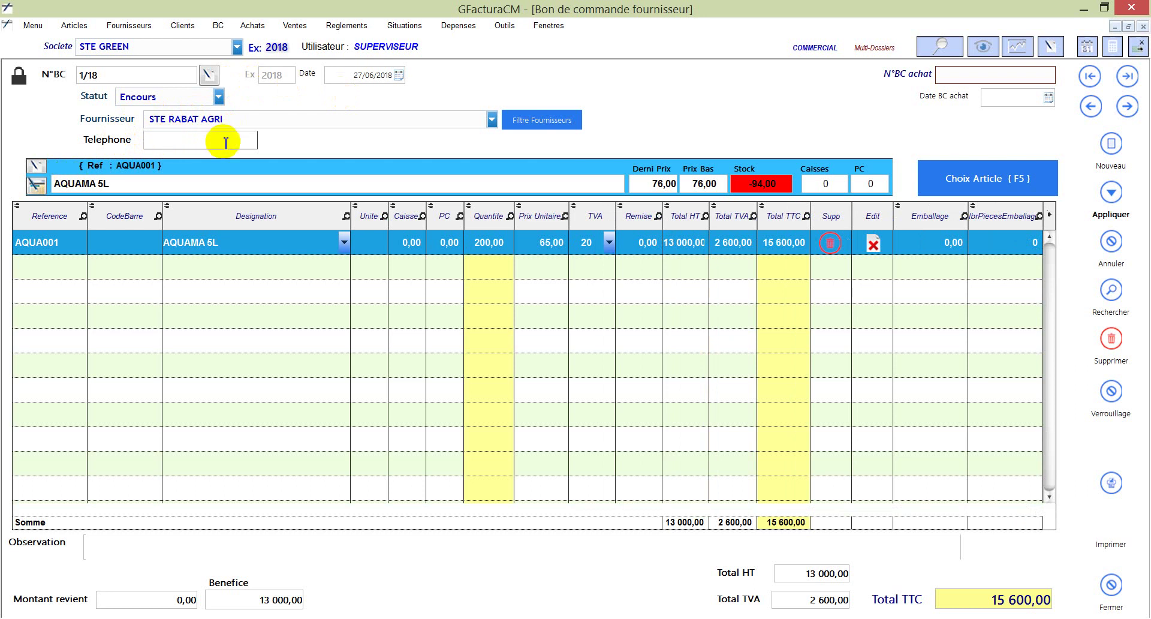
Preview the supplier order's French Modele A printout, review it down to the total, and close the preview and the order form
click(1110, 483)
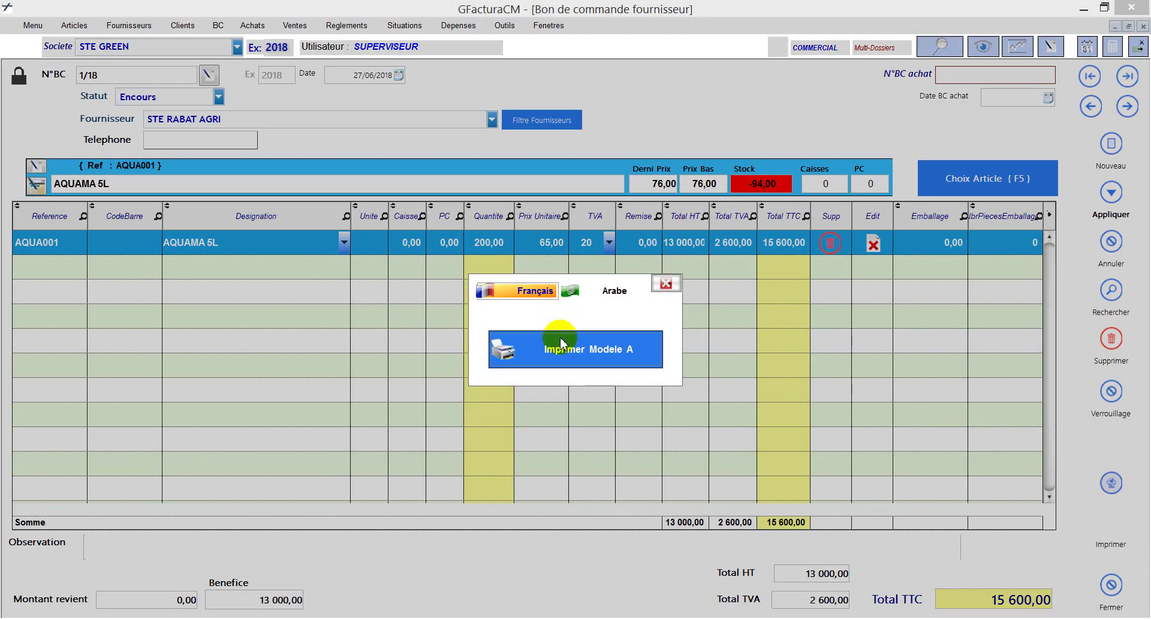
click(563, 345)
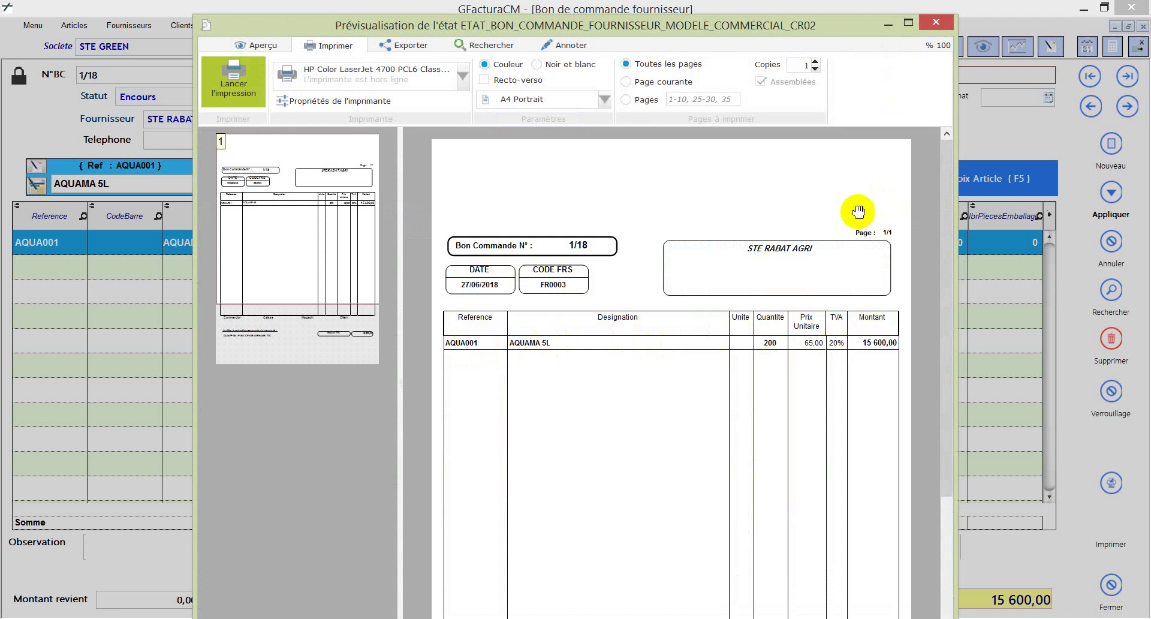
scroll(815, 317, down, 3)
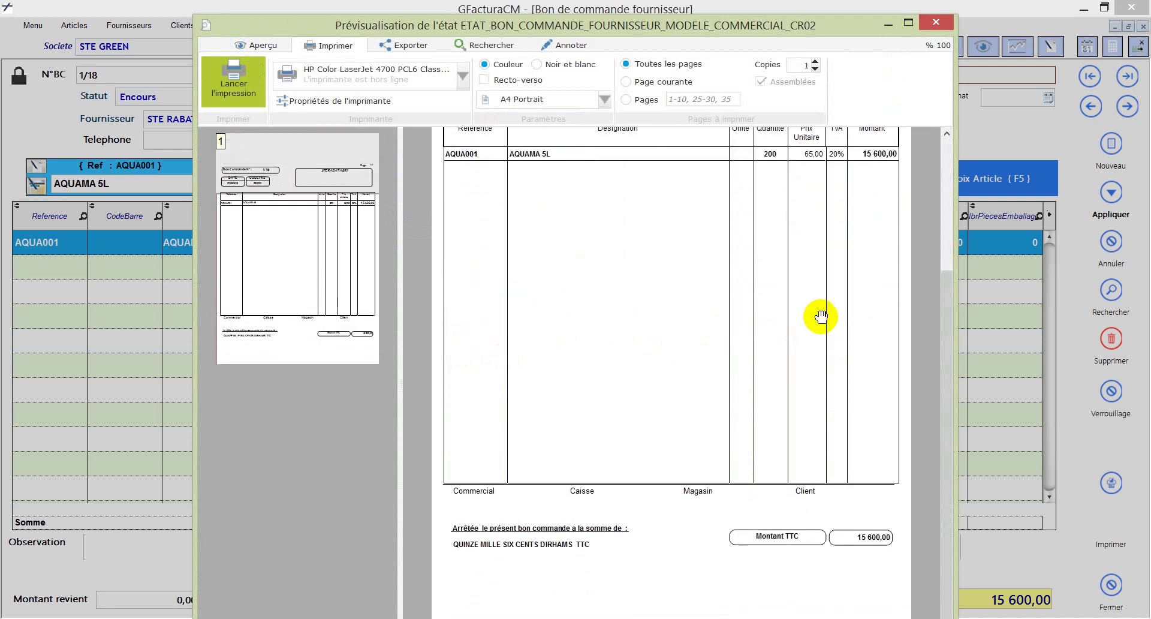
click(945, 23)
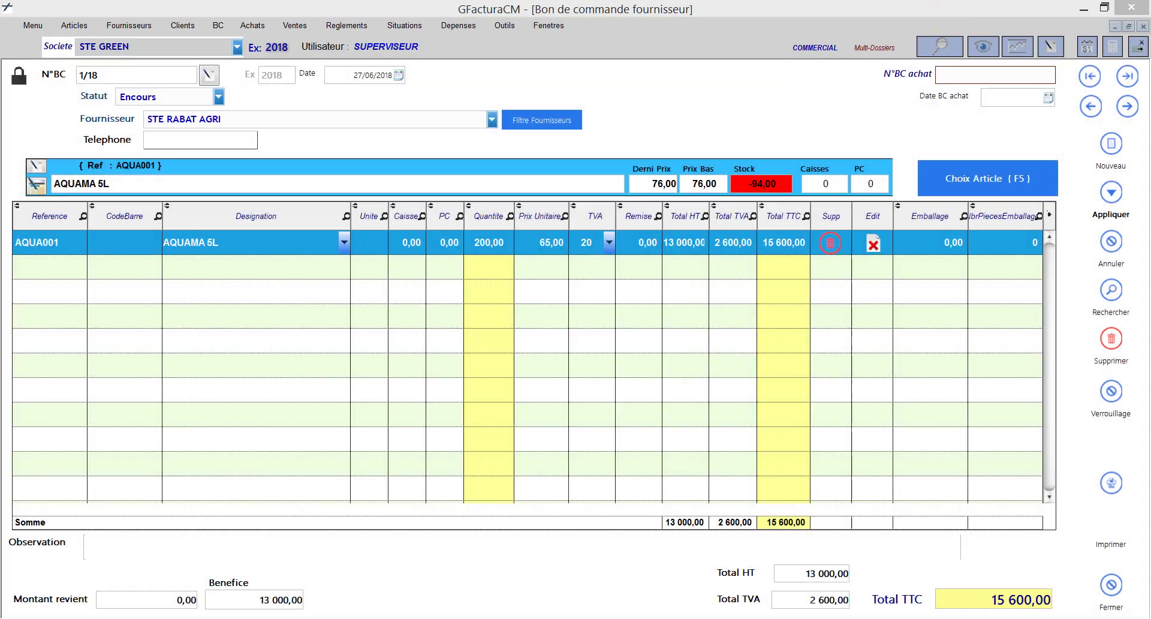
click(1119, 599)
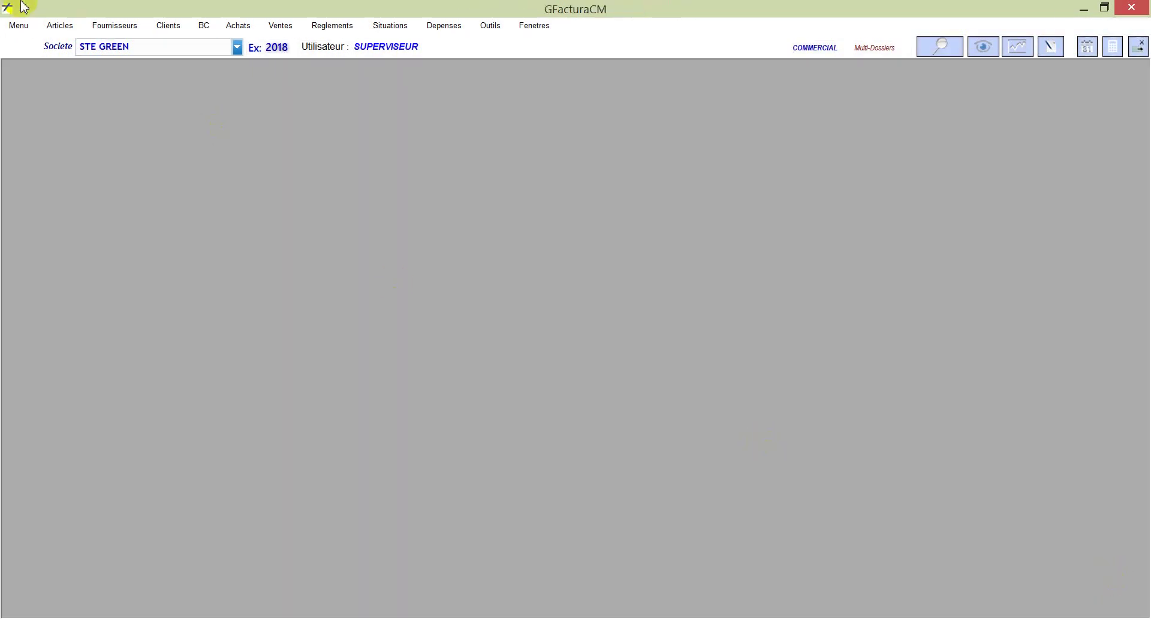
Open a new purchase delivery note (Bon Achats) and choose STE RABAT AGRI as its supplier
click(209, 29)
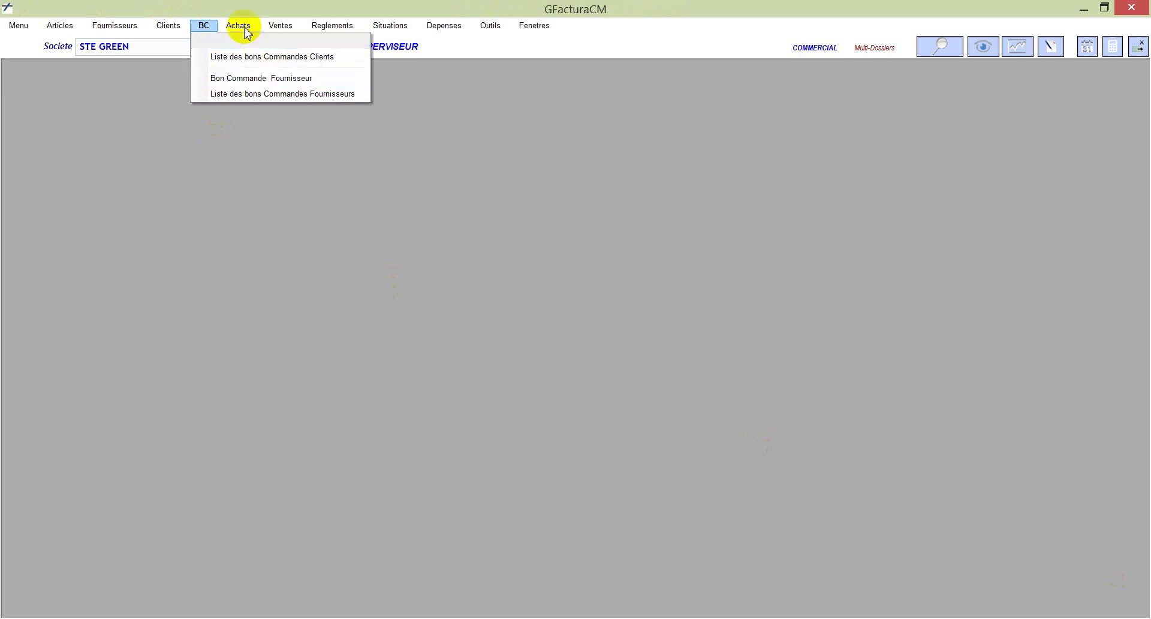
mouse_move(245, 30)
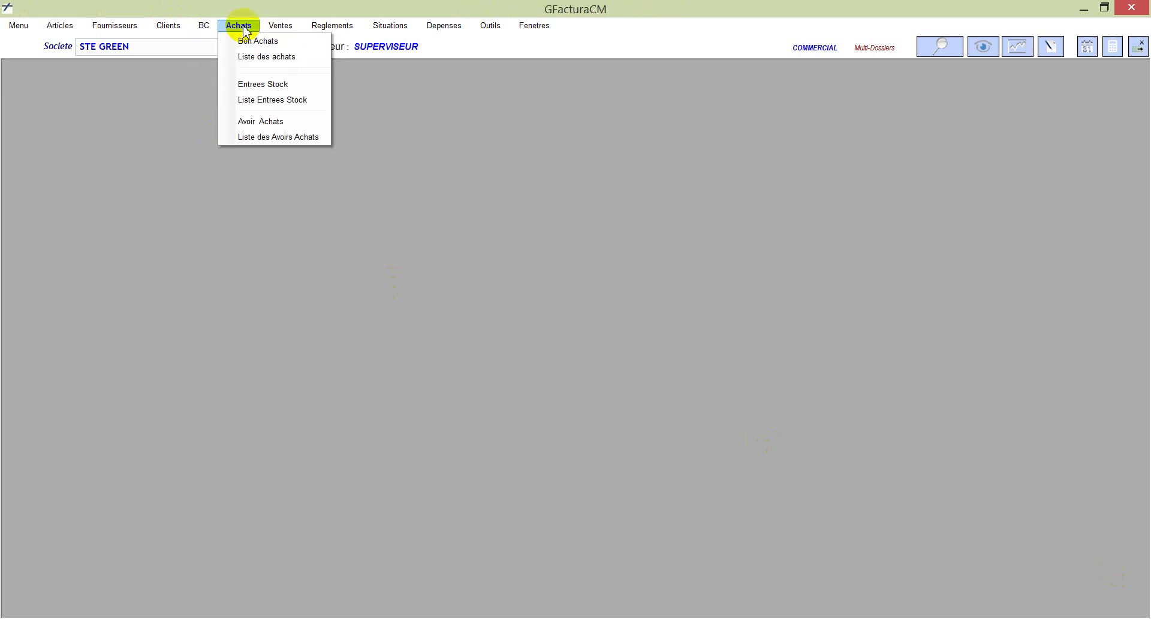
click(259, 41)
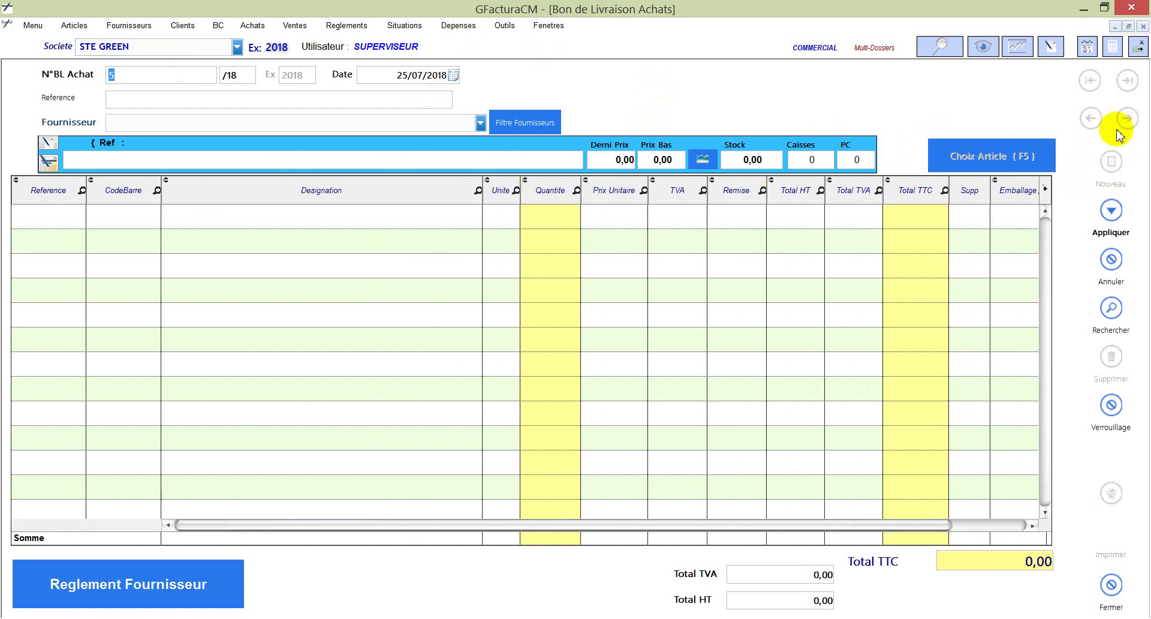
click(521, 117)
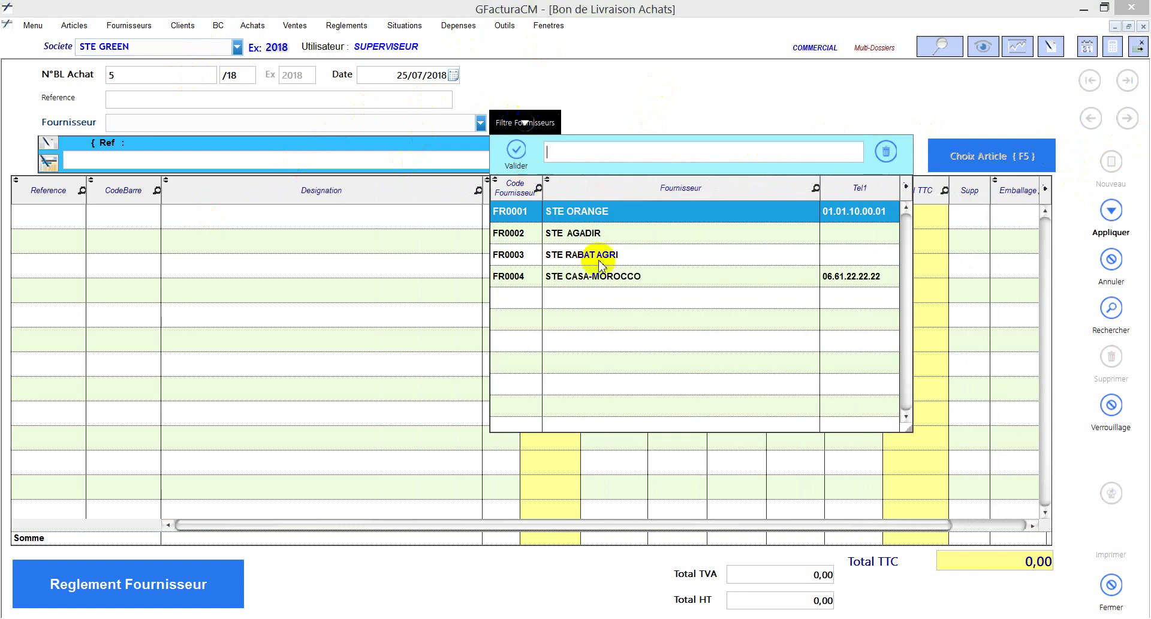
double_click(600, 256)
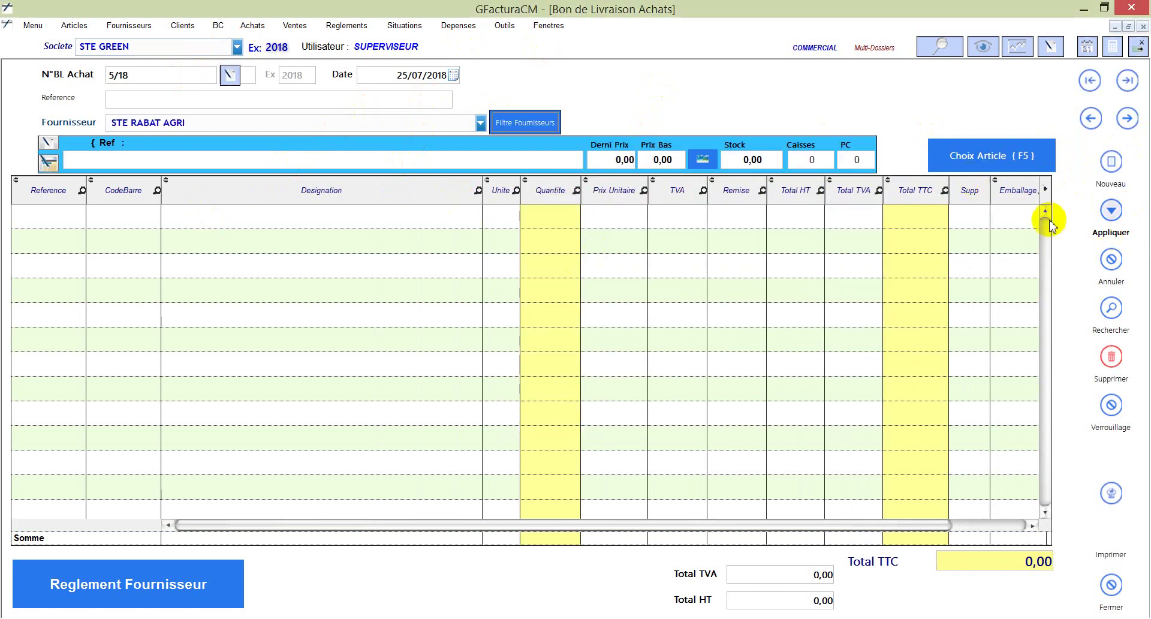
Add COCACOLA 1.5L to the purchase note with quantity 150 and unit price 4,5, apply it and check its stock
click(1031, 158)
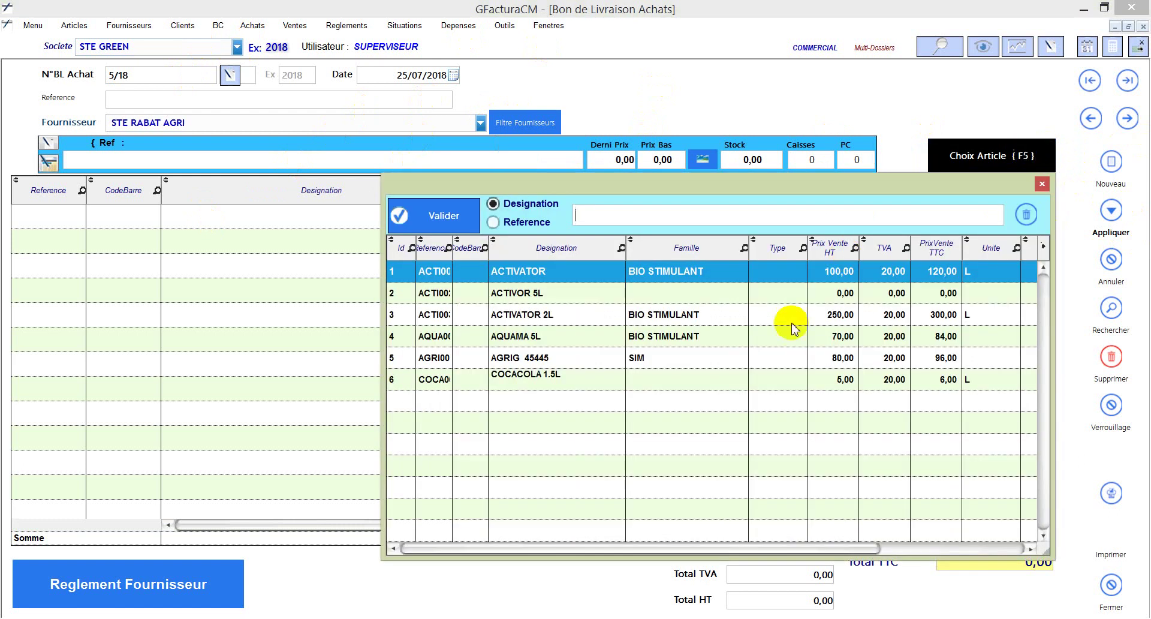
click(613, 379)
double_click(612, 379)
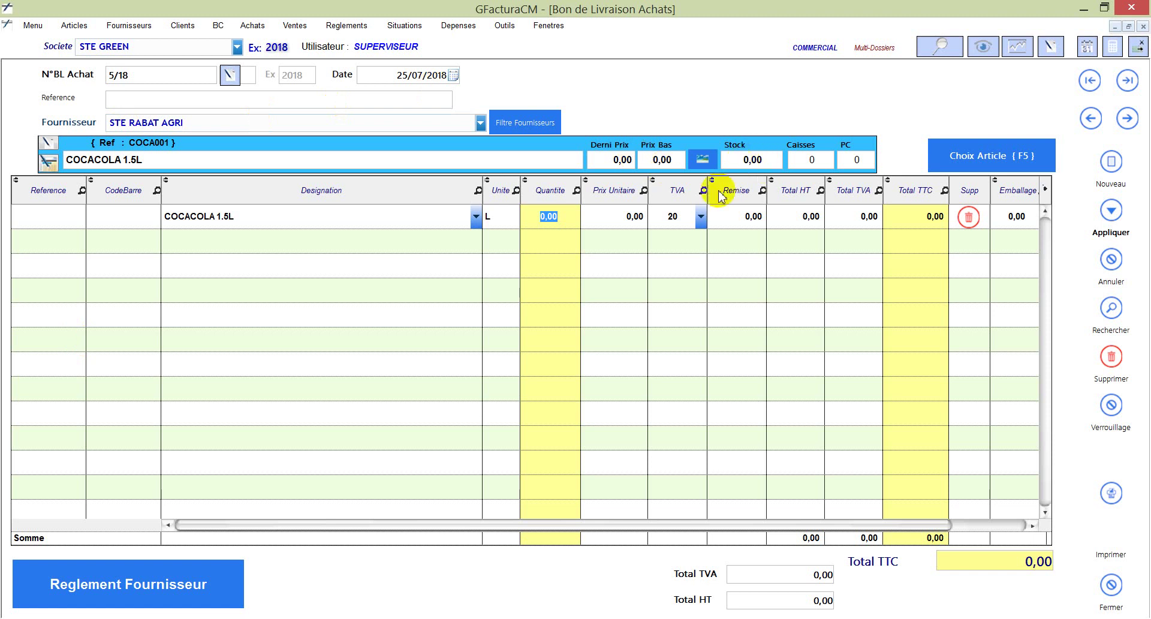
text(150)
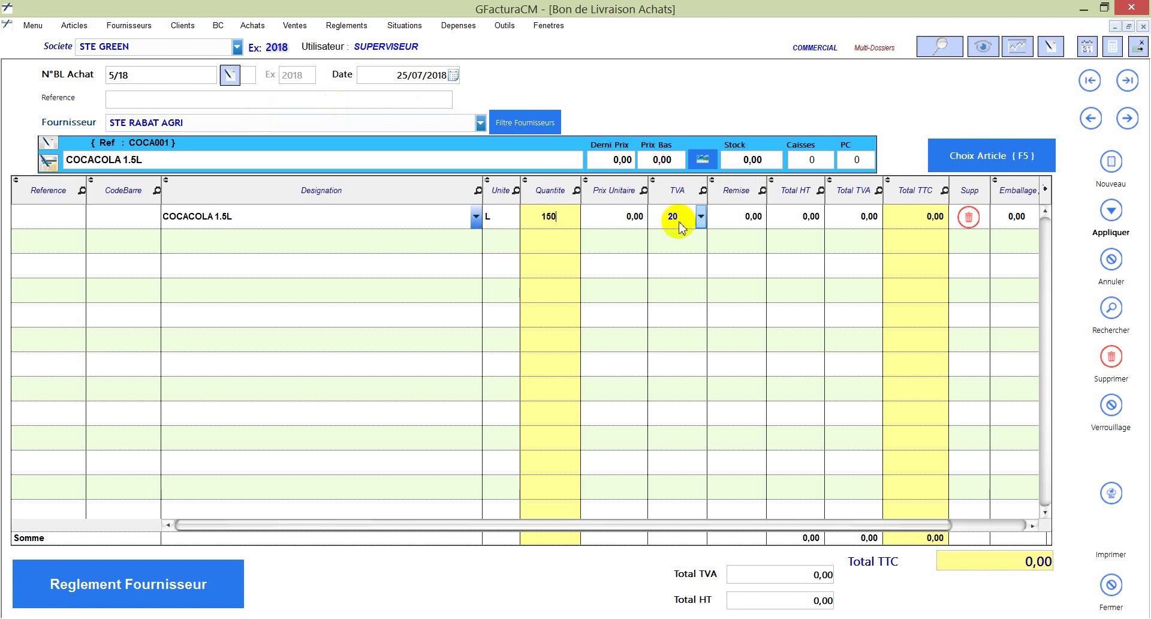
click(618, 216)
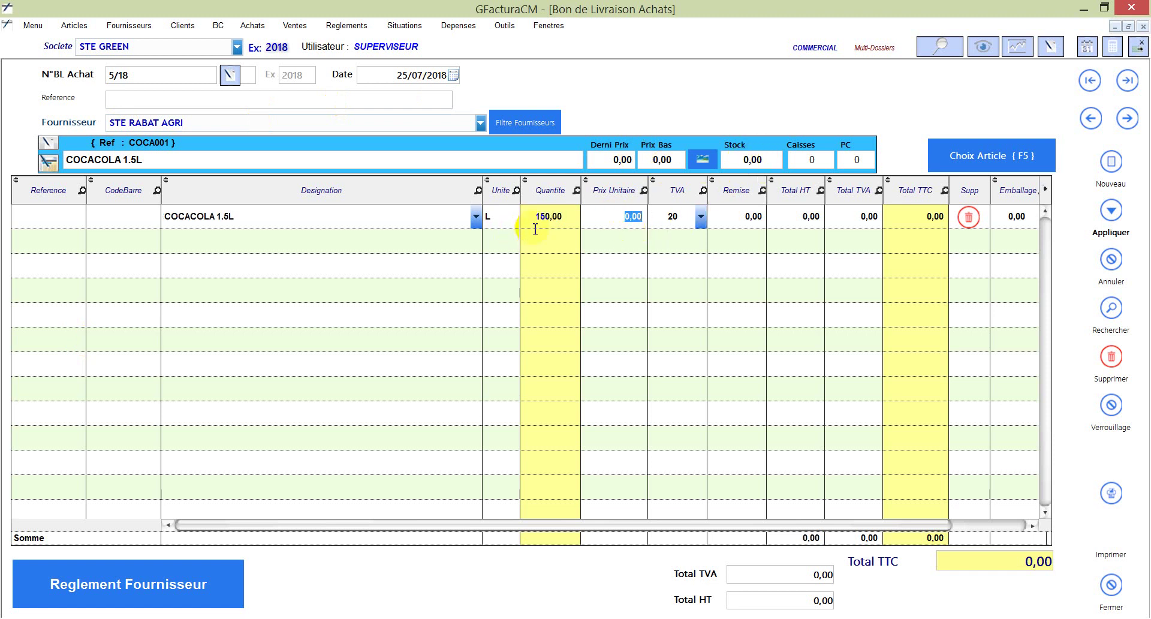
text(4,5)
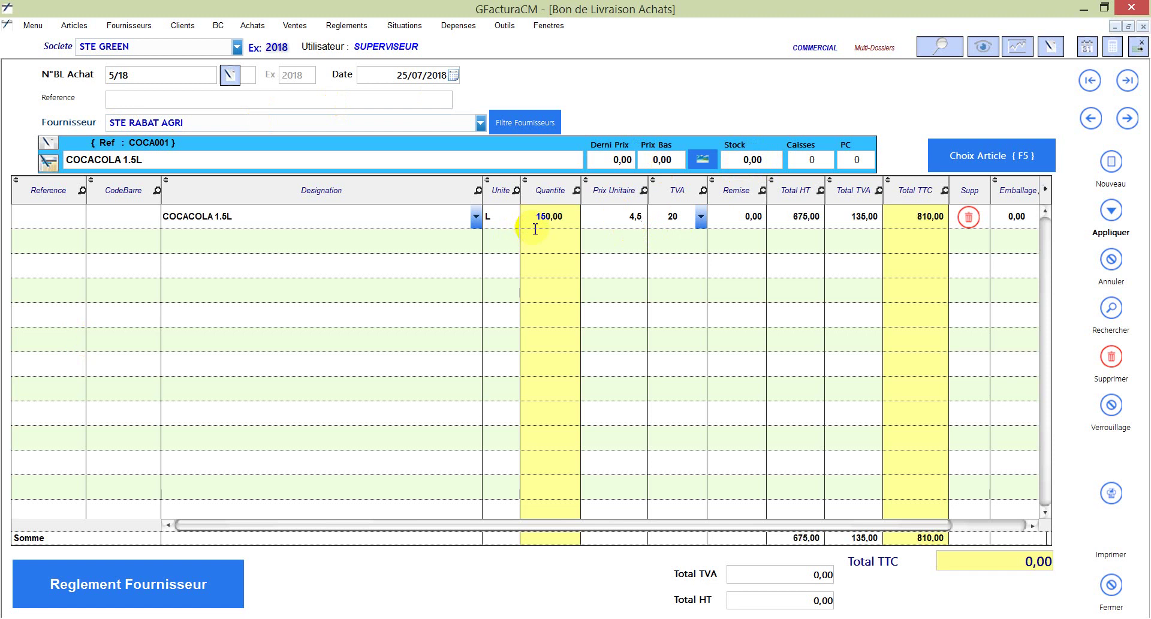
click(1117, 216)
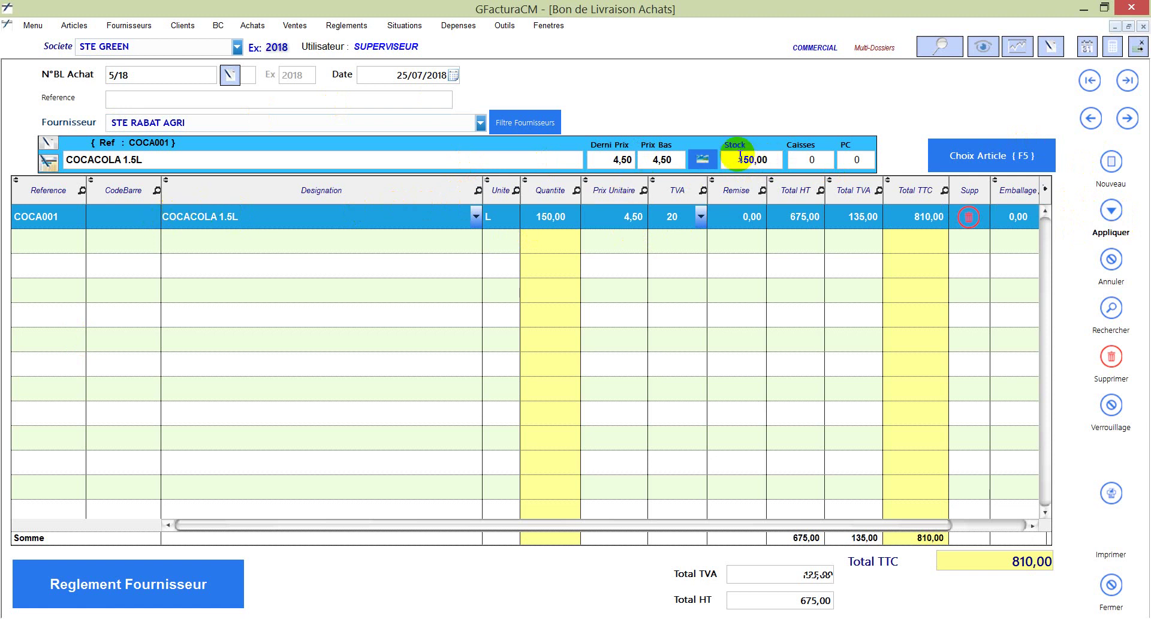
drag(740, 157, 773, 161)
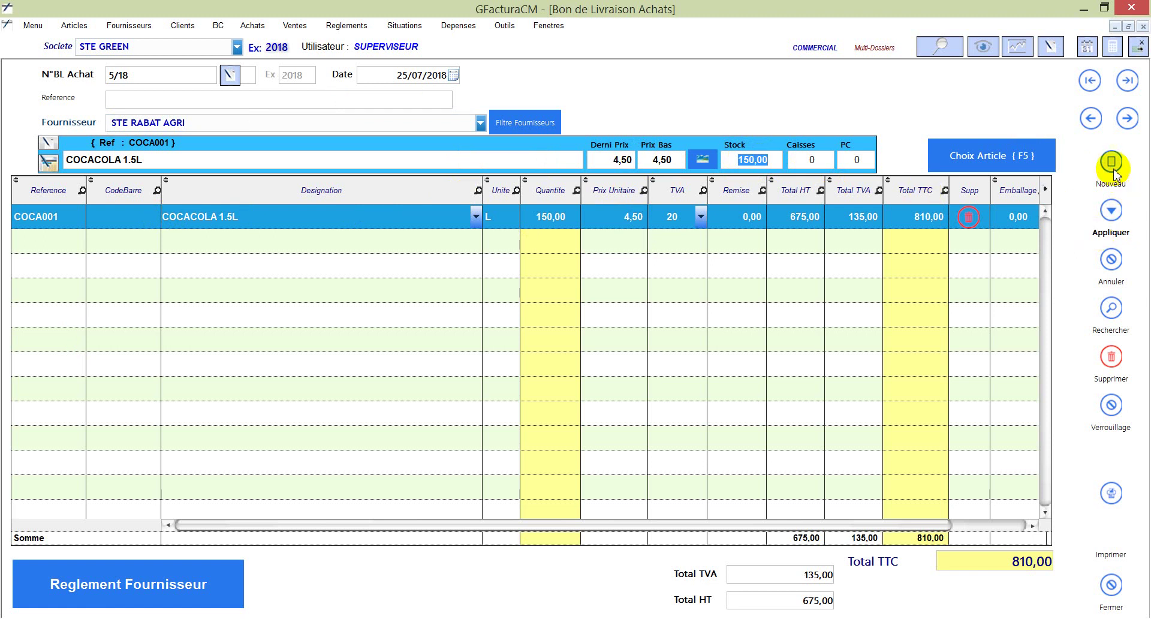
Add AQUAMA 5L to the purchase note with quantity 600 and unit price 59, check its stock and apply
click(1007, 162)
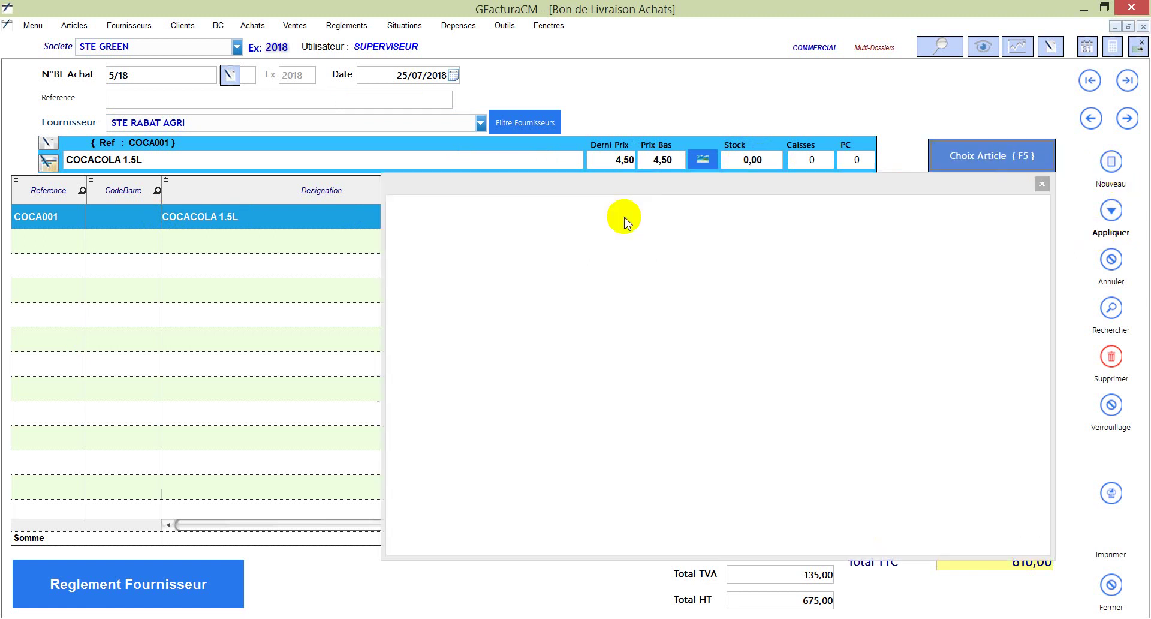
click(579, 343)
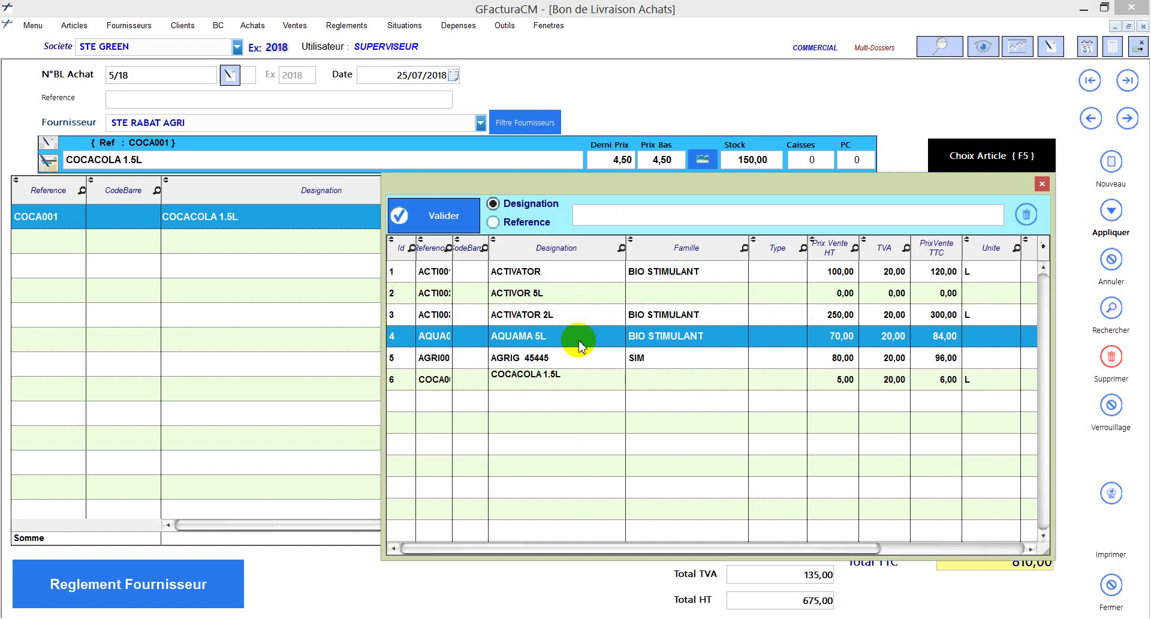
click(620, 275)
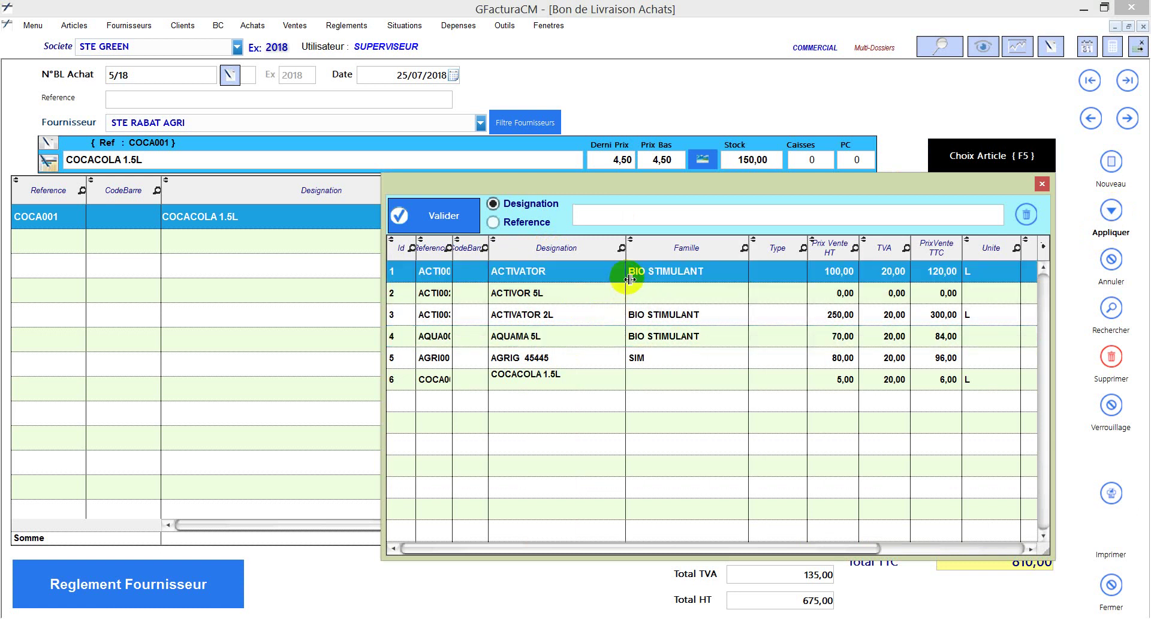
double_click(624, 337)
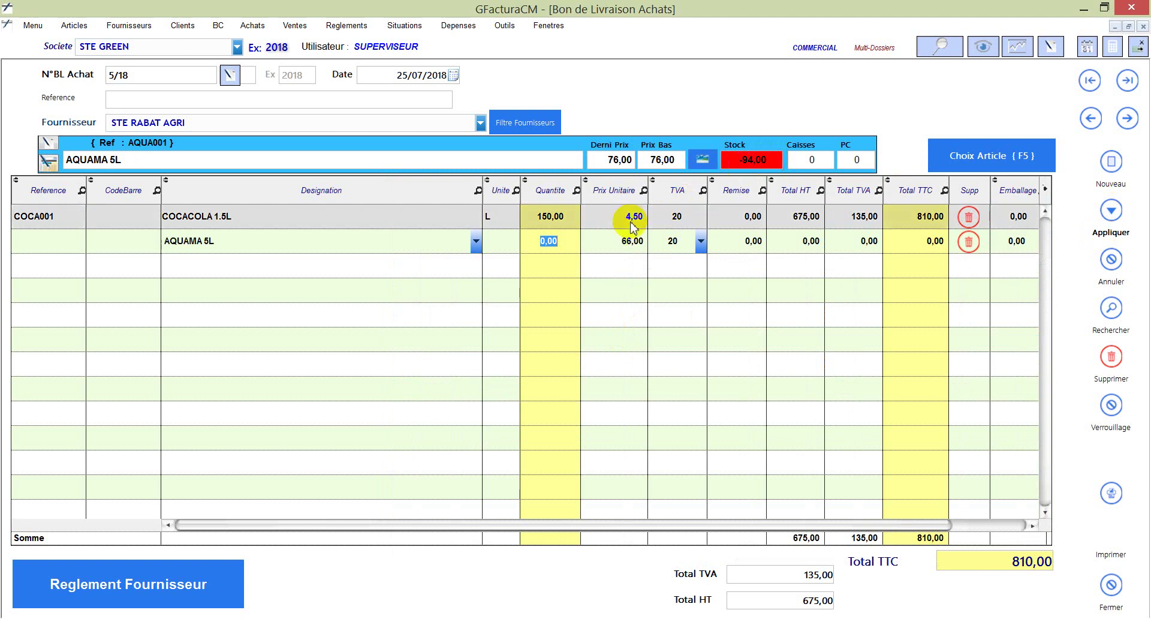
text(600)
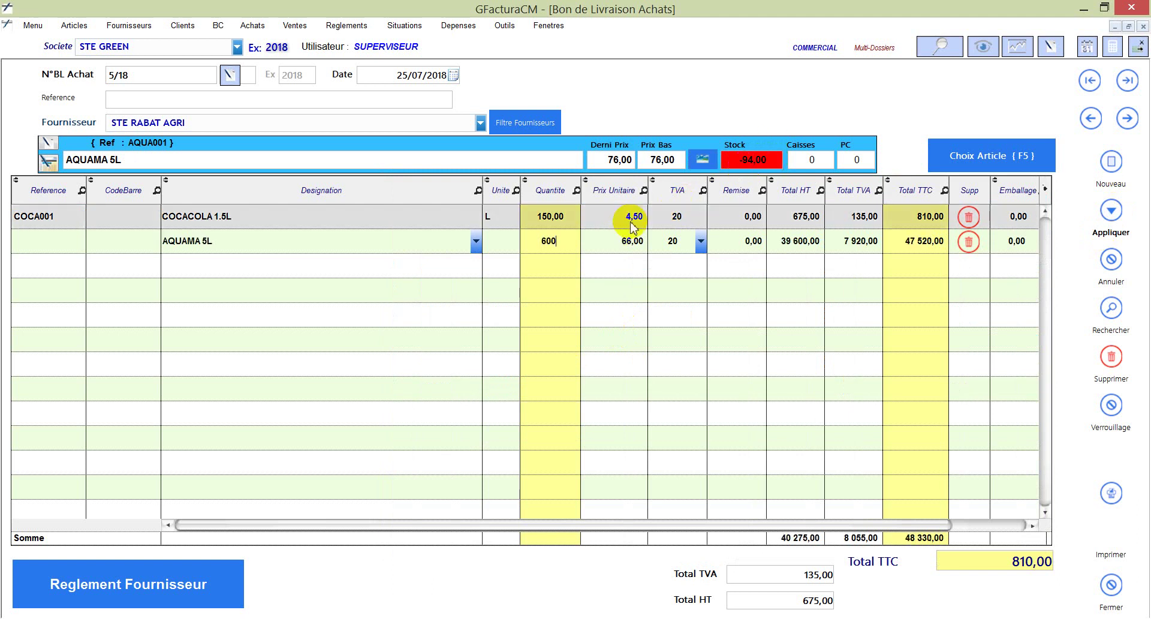
click(623, 246)
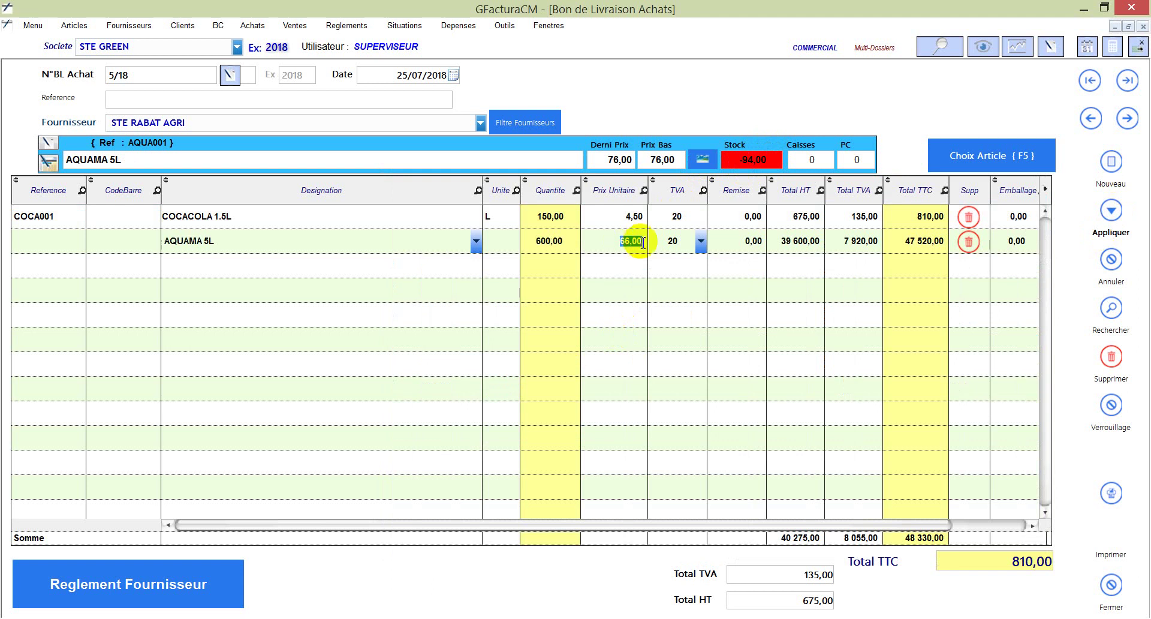
text(3)
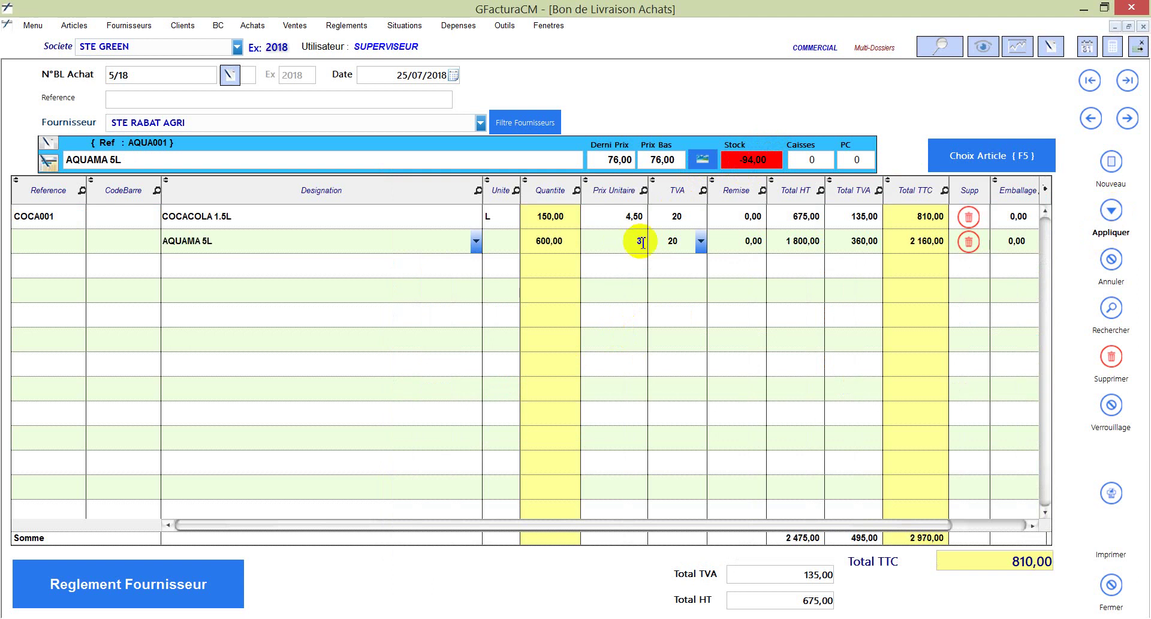
key(BackSpace)
click(621, 265)
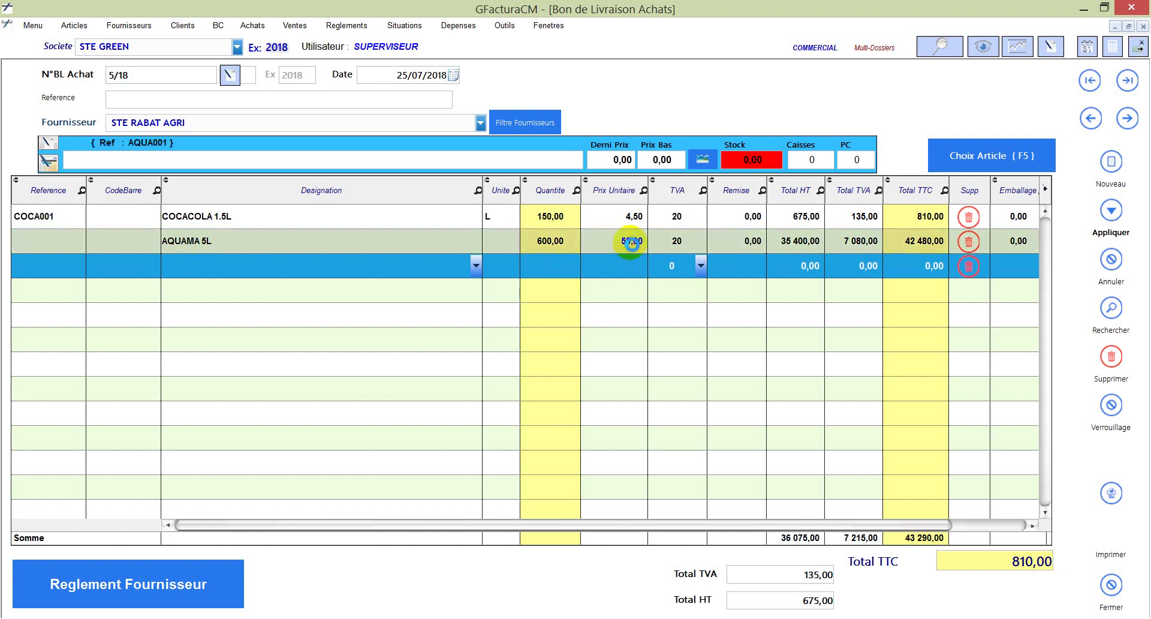
click(631, 242)
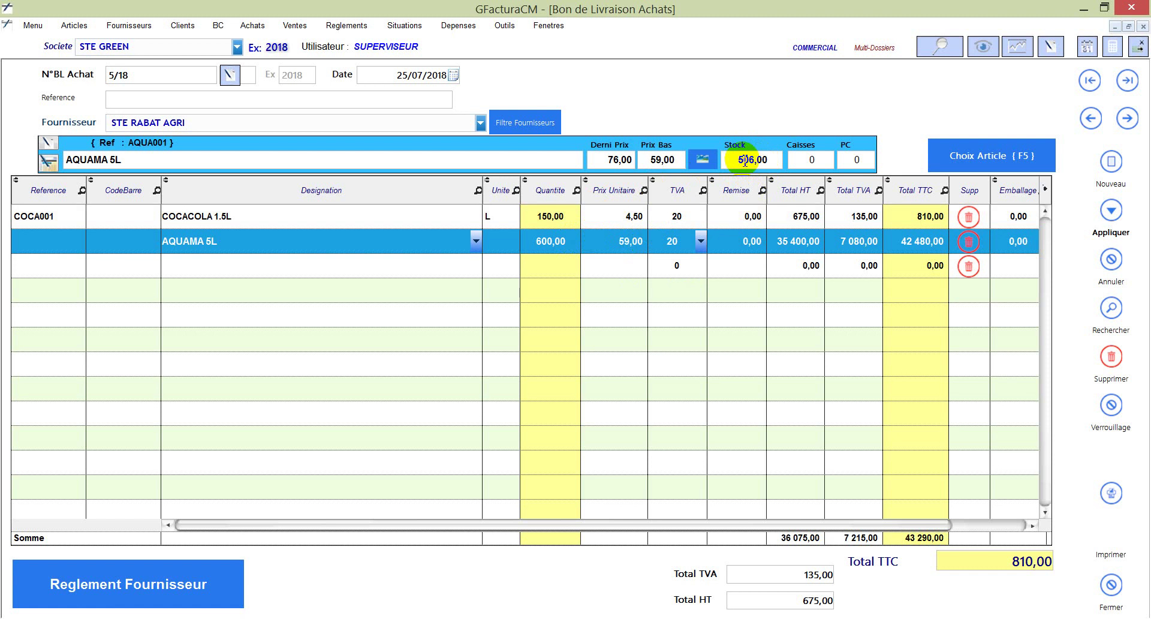
click(1113, 223)
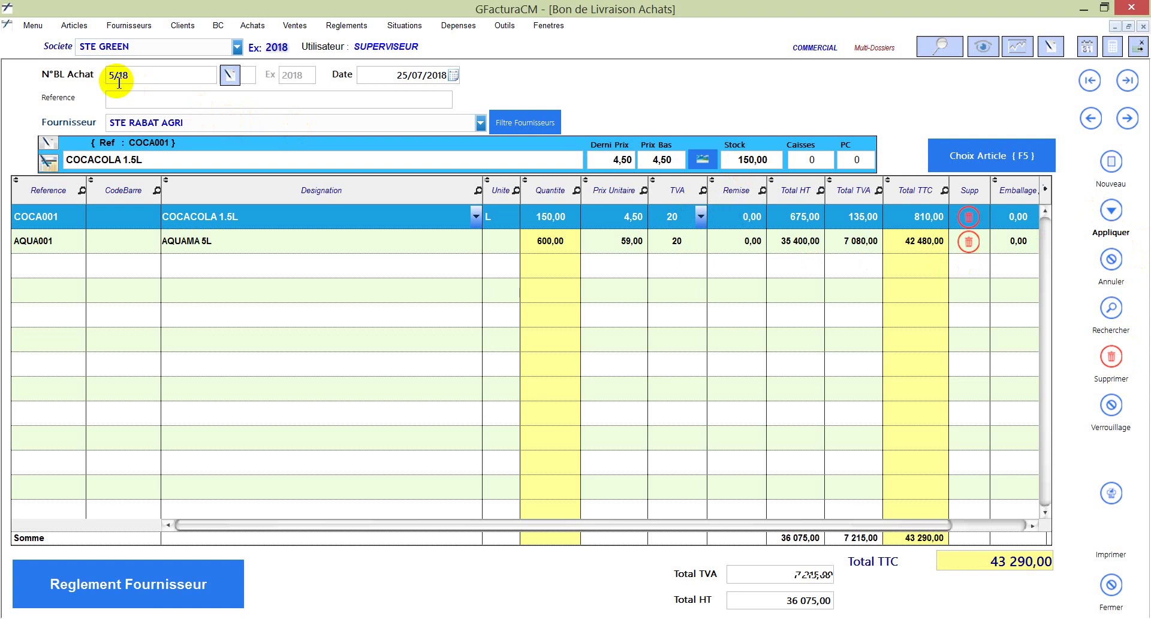
Enter FAC 98665/18 as the purchase note's reference
click(154, 105)
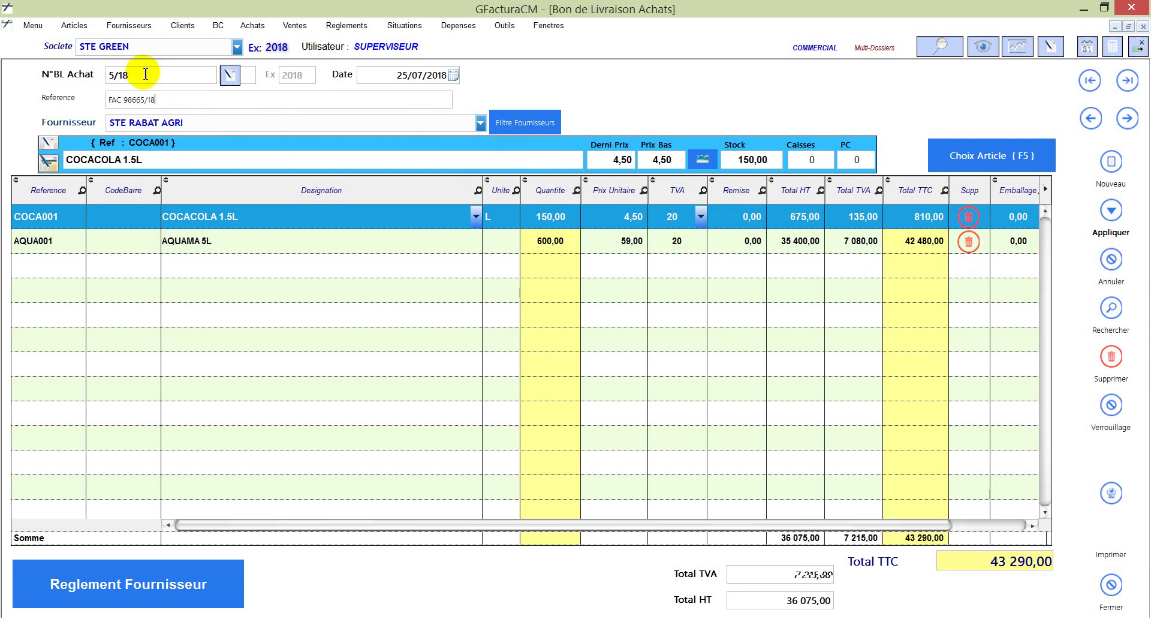
drag(144, 73, 111, 80)
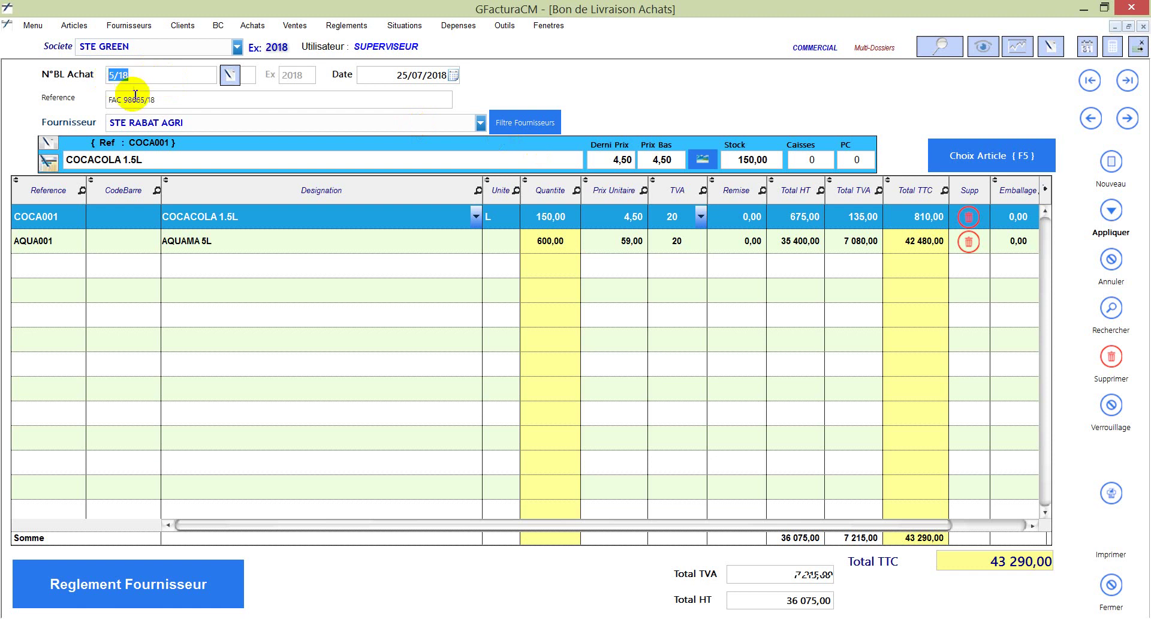
click(134, 97)
click(161, 100)
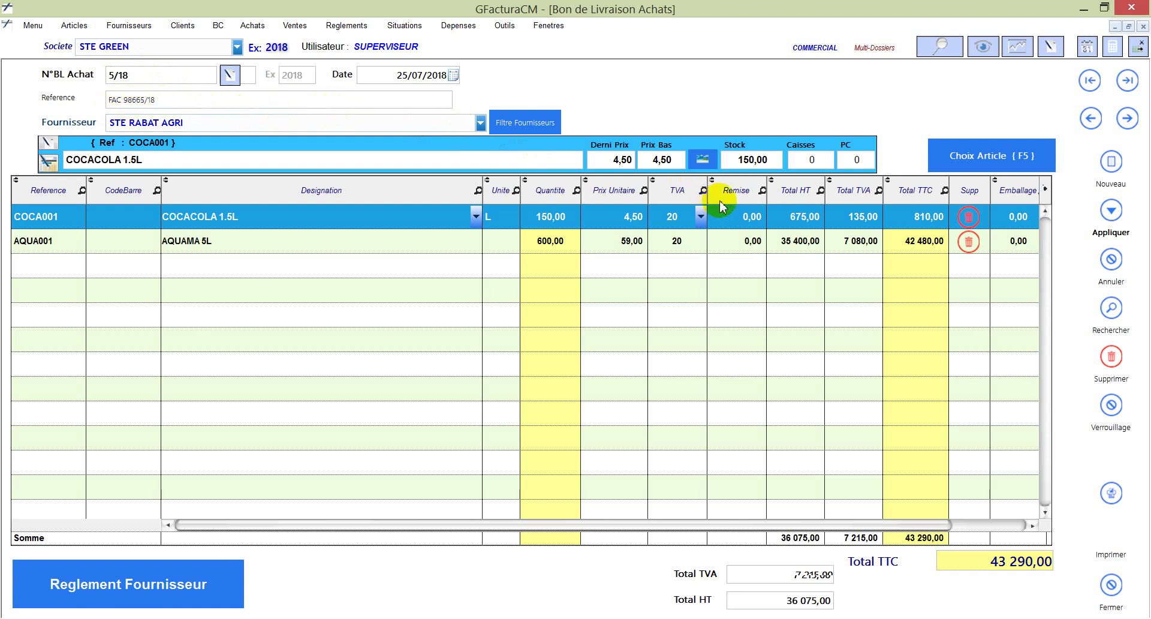
click(793, 575)
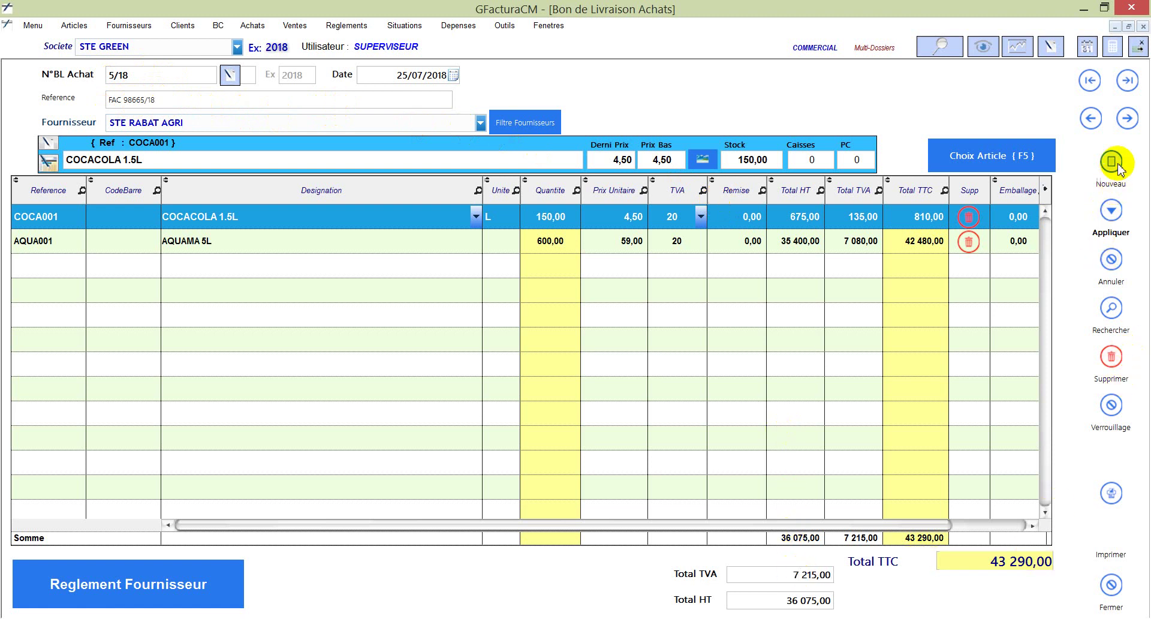
Browse back through the two previous purchase notes to check their lock status, then return to the newest one
click(1093, 118)
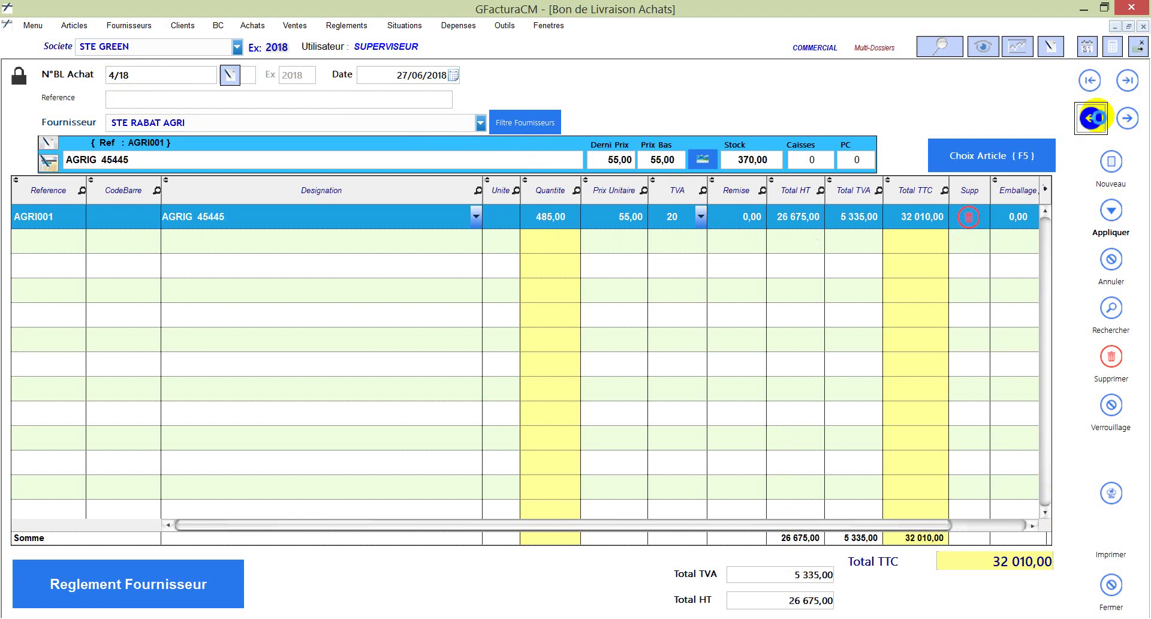
click(1097, 118)
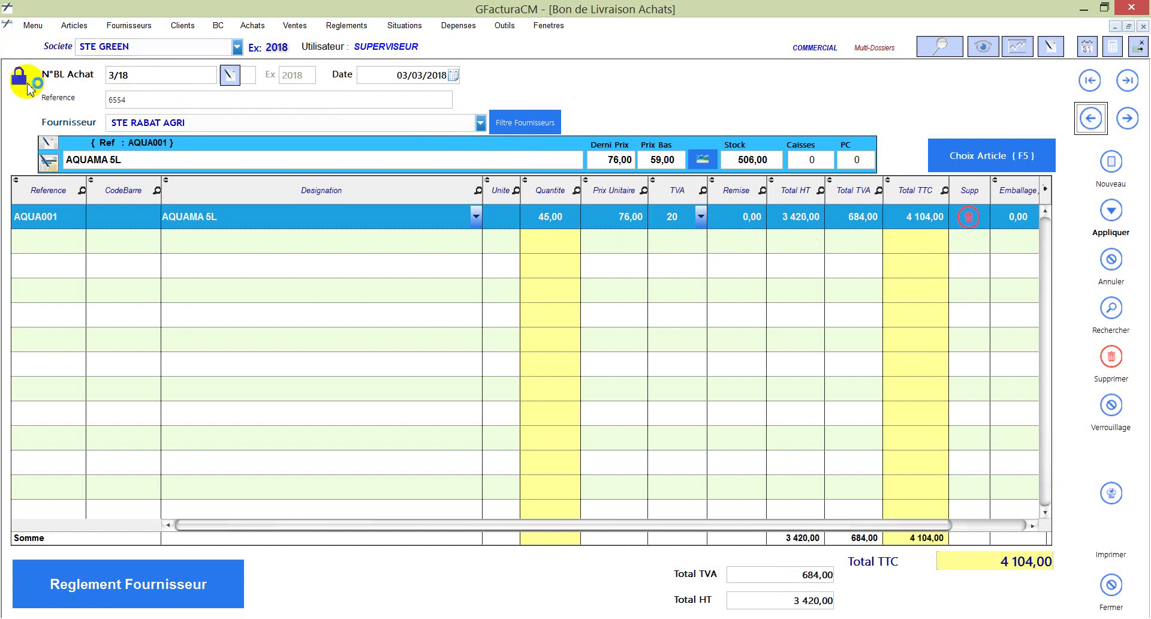
click(1133, 121)
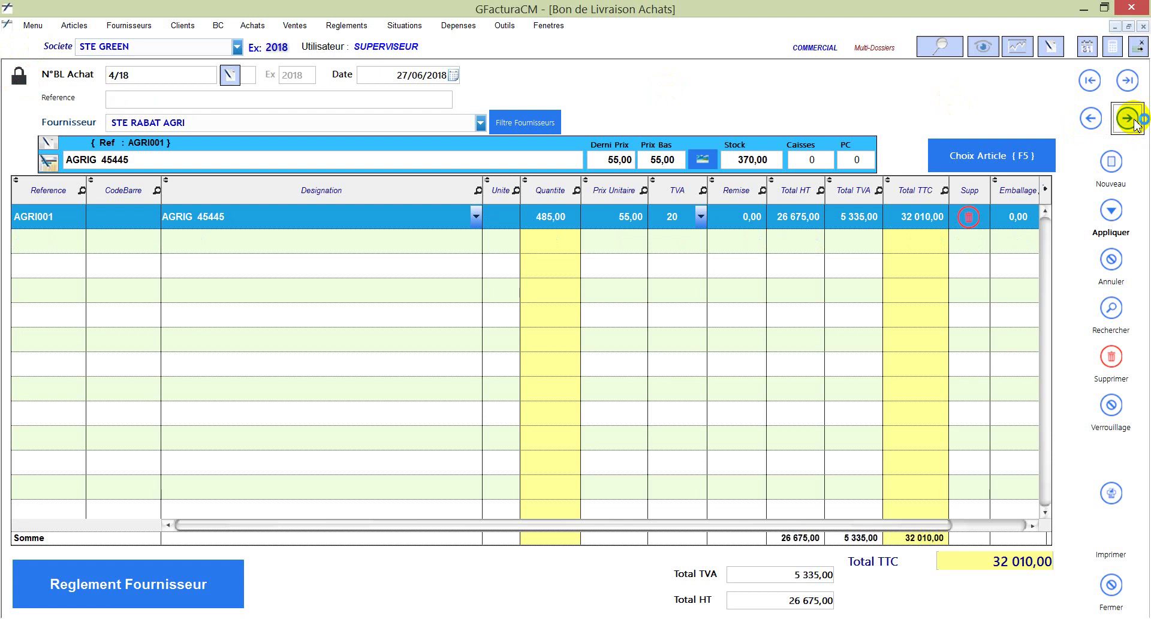
click(1133, 121)
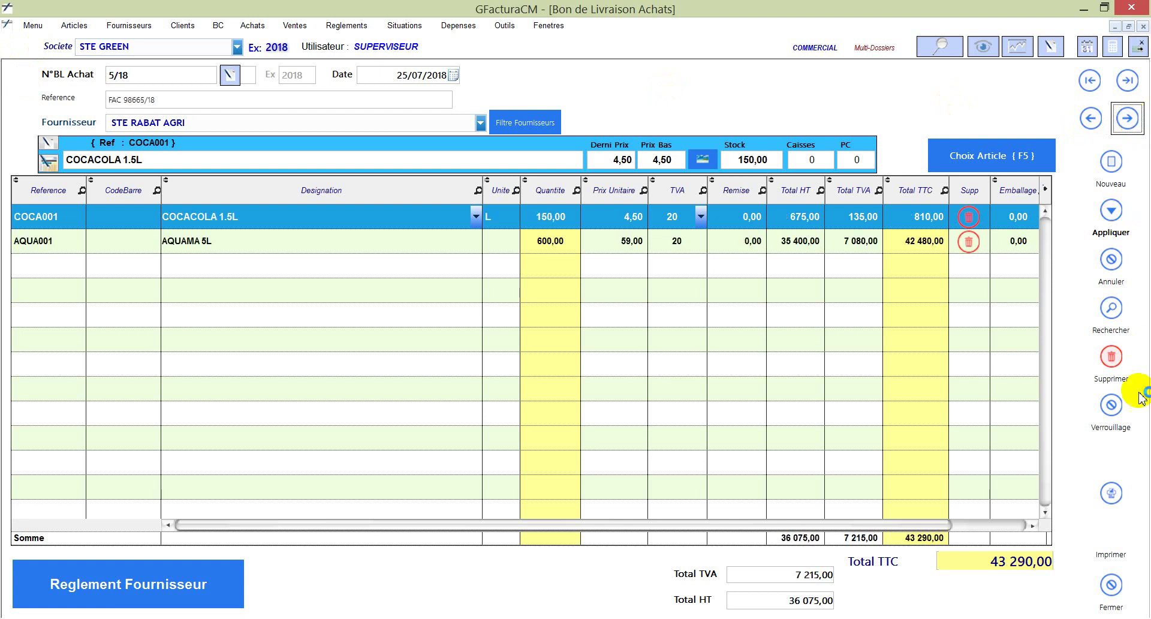
Lock purchase note 5/18 and confirm the locking
click(1116, 405)
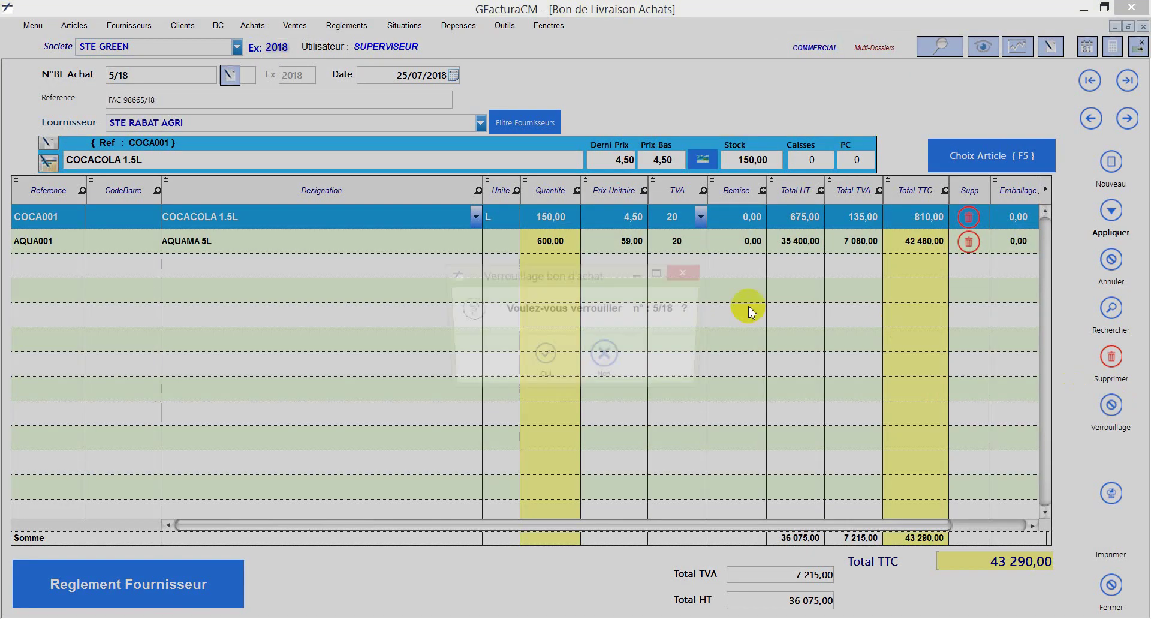
click(529, 358)
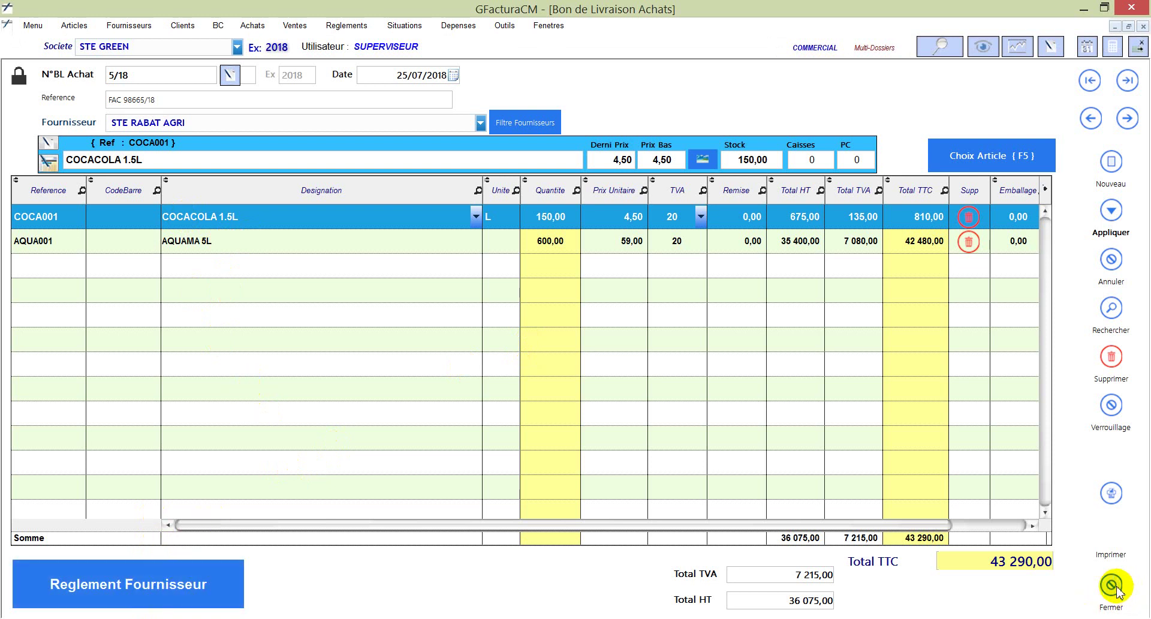
Preview the French A4 print model of the locked purchase note, then close the preview and the purchase note form
click(1111, 493)
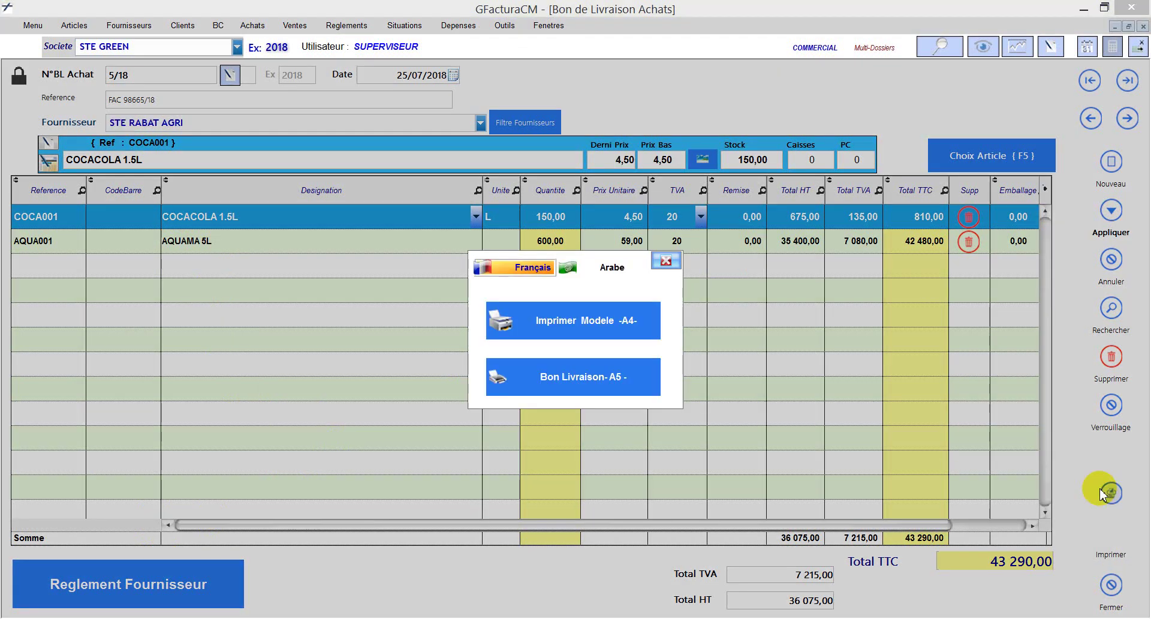
click(629, 304)
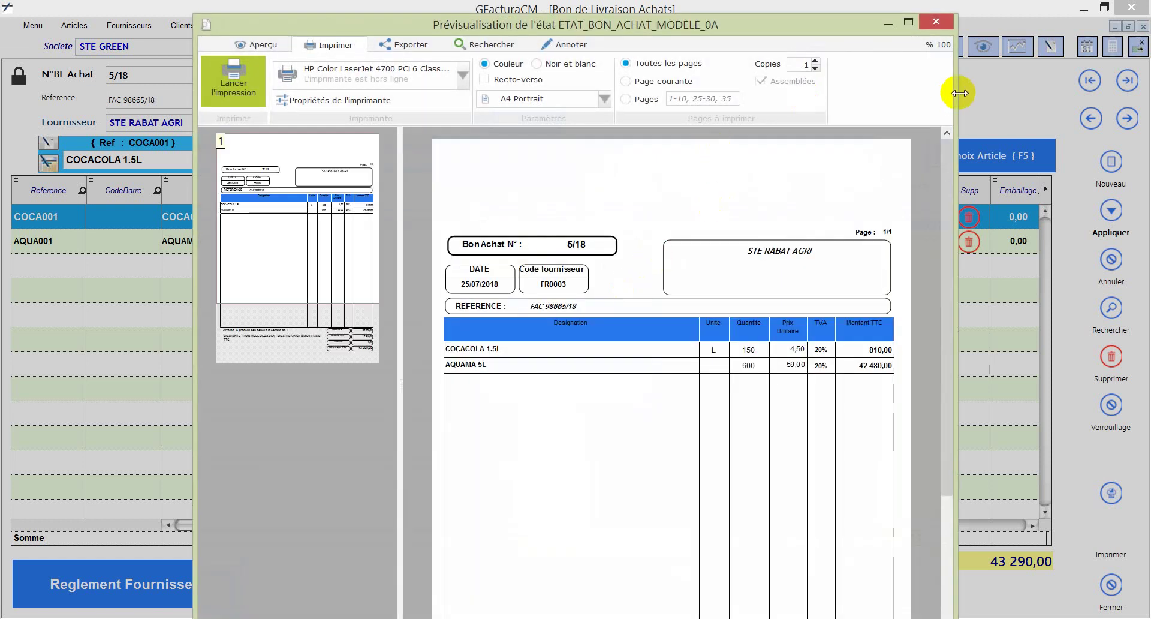
click(931, 20)
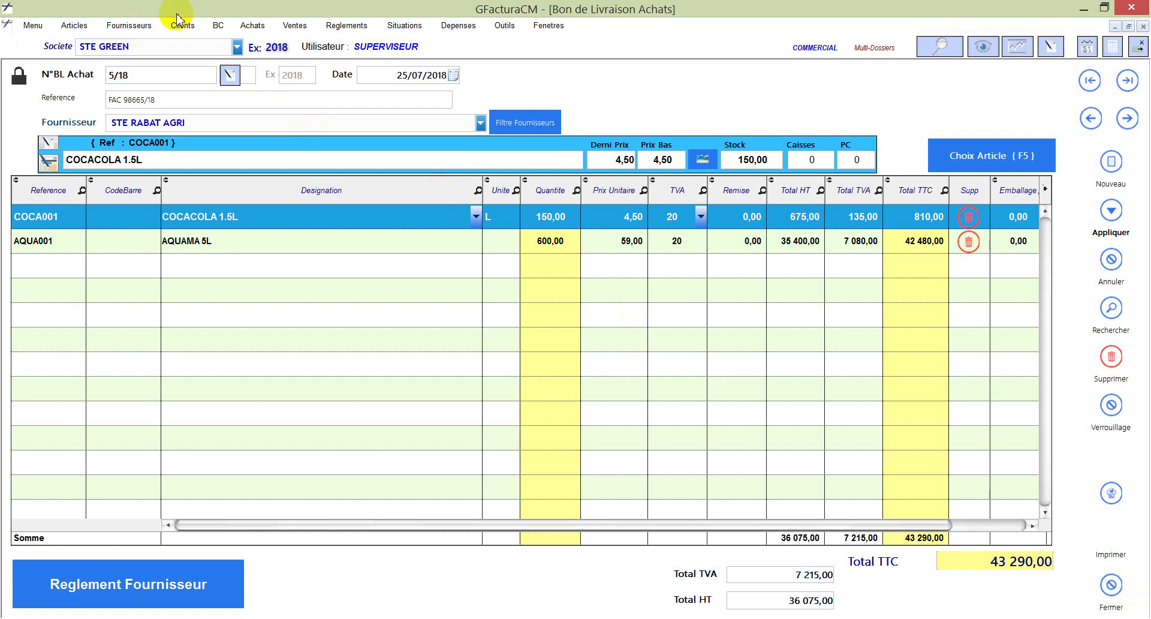
click(252, 25)
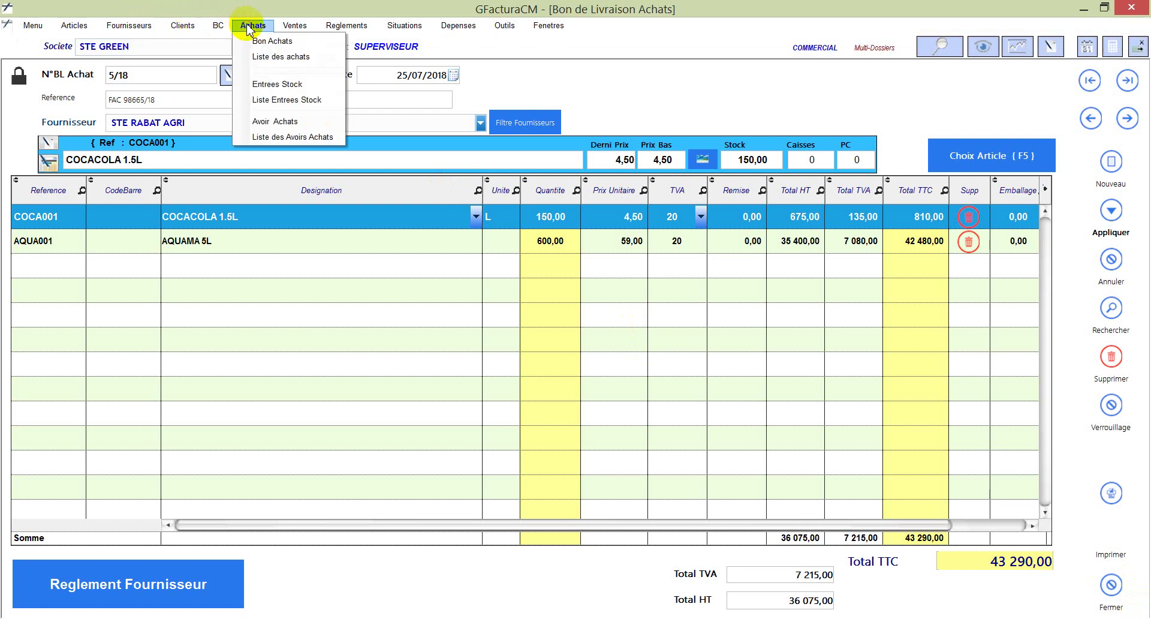
click(1111, 588)
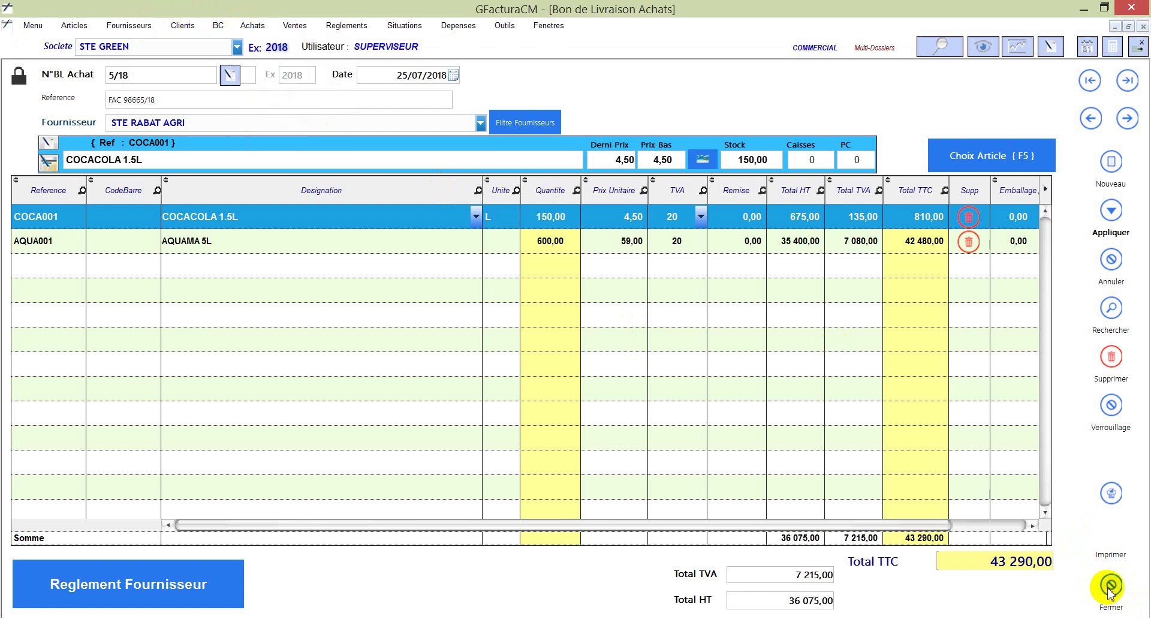